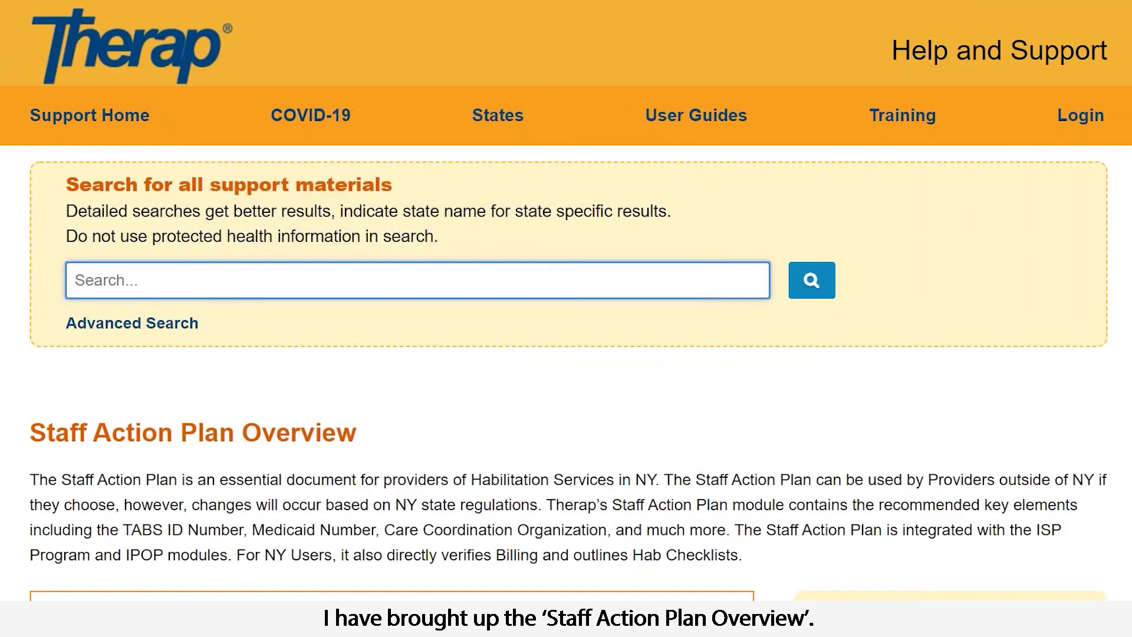
Step: Examine the suggested workflow diagram and the list of user guides on the Staff Action Plan Overview page
{"action": "scroll", "coordinate": [565, 318], "scroll_direction": "down", "scroll_amount": 5}
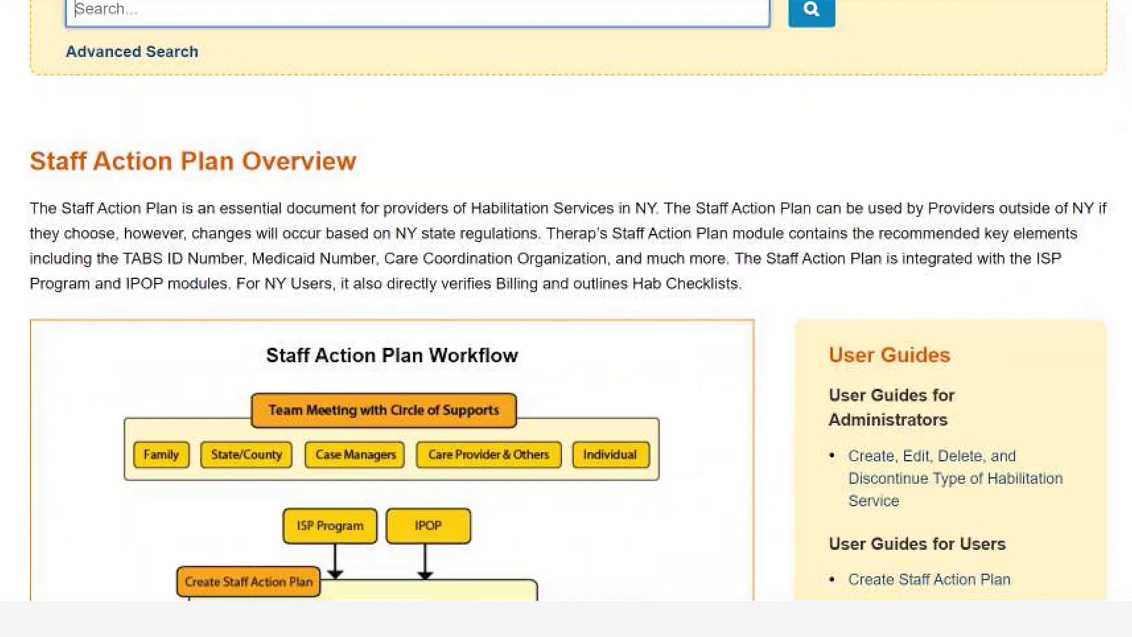
{"action": "scroll", "coordinate": [566, 318], "scroll_direction": "down", "scroll_amount": 3}
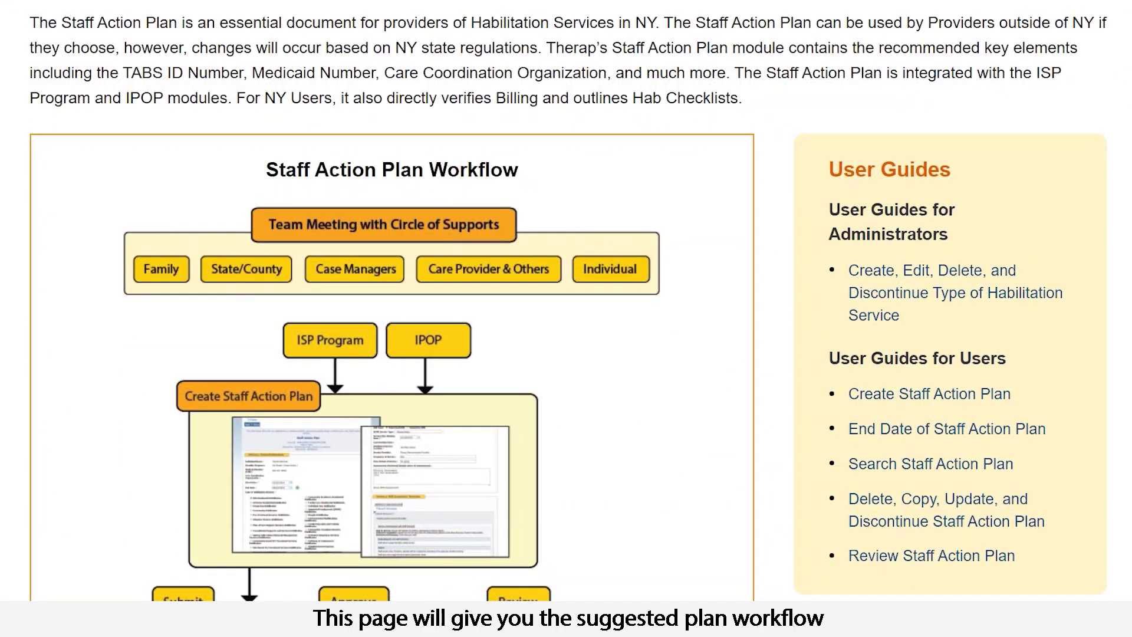
{"action": "scroll", "coordinate": [1096, 225], "scroll_direction": "down", "scroll_amount": 3}
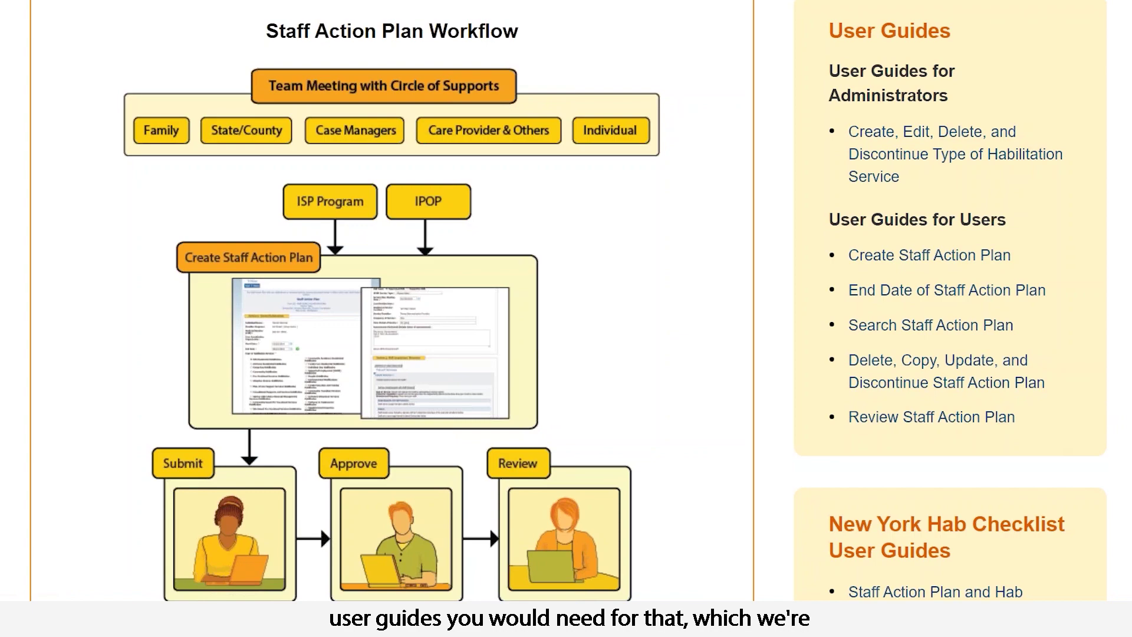
{"action": "scroll", "coordinate": [566, 319], "scroll_direction": "up", "scroll_amount": 10}
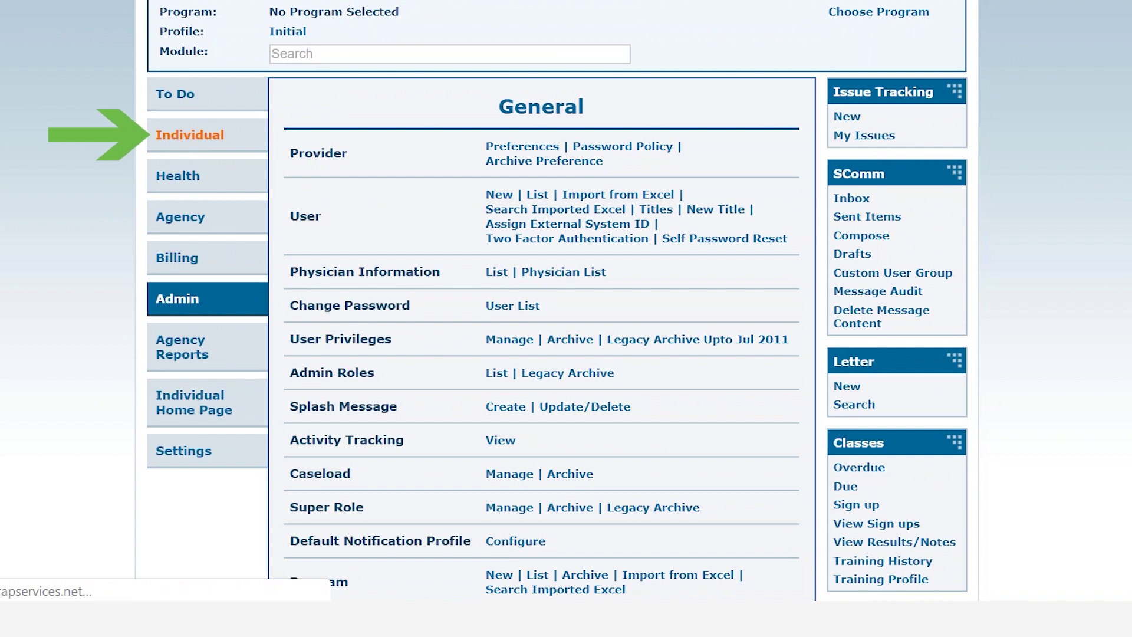
Step: Start a new Staff Action Plan for the individual with the Last Name entry in the list's third row, under the Groton IRA program
{"action": "left_click", "coordinate": [188, 135]}
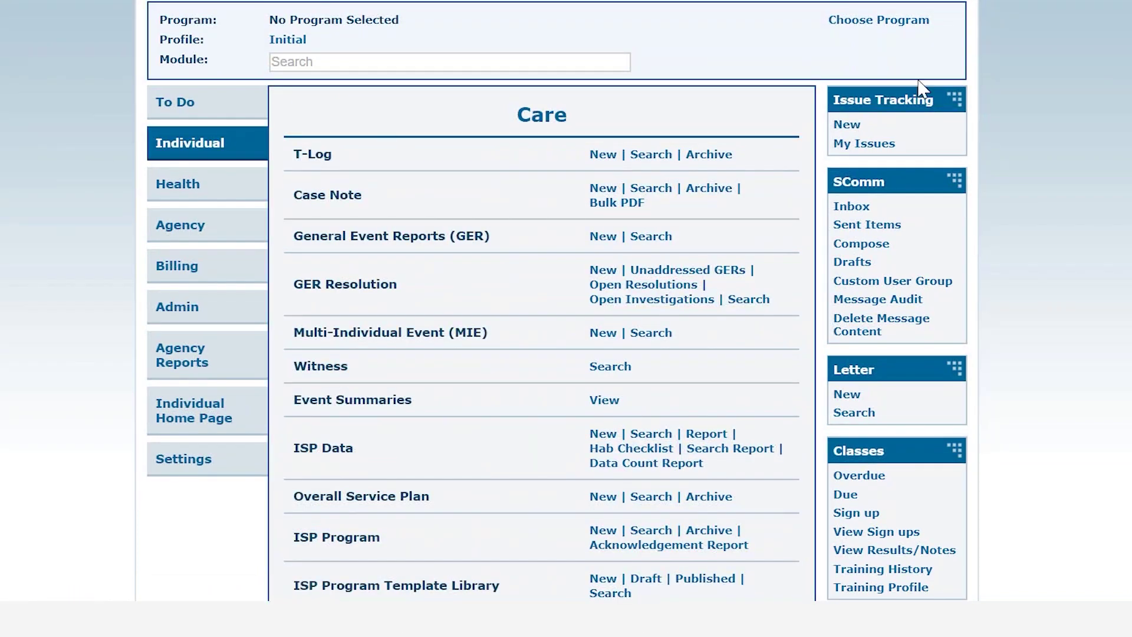
{"action": "scroll", "coordinate": [541, 318], "scroll_direction": "down", "scroll_amount": 20}
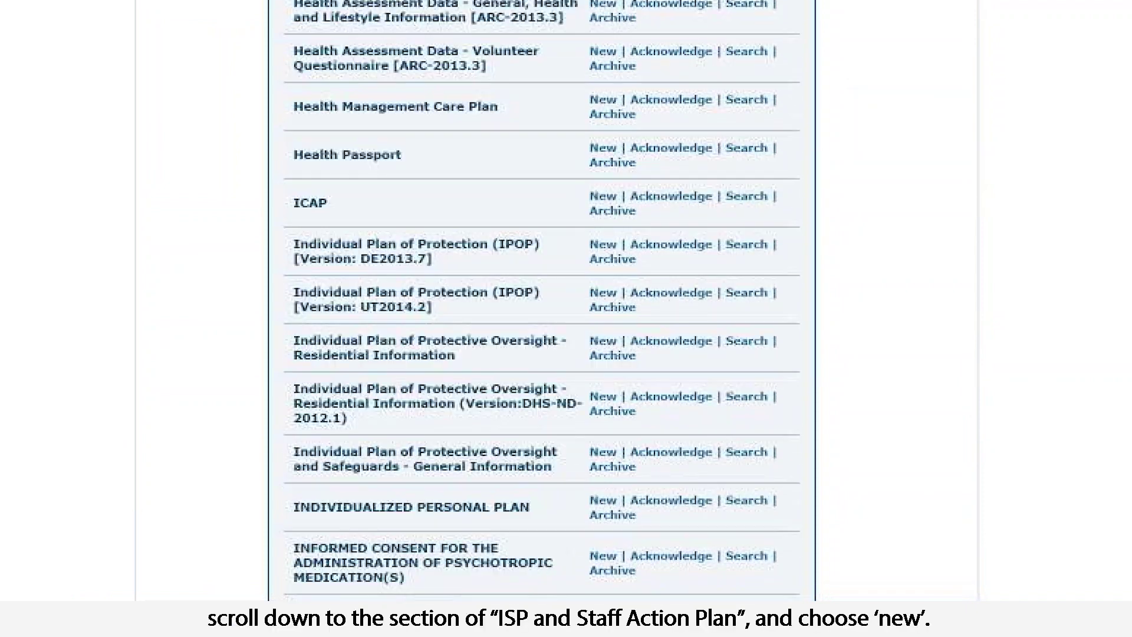
{"action": "scroll", "coordinate": [541, 295], "scroll_direction": "down", "scroll_amount": 2}
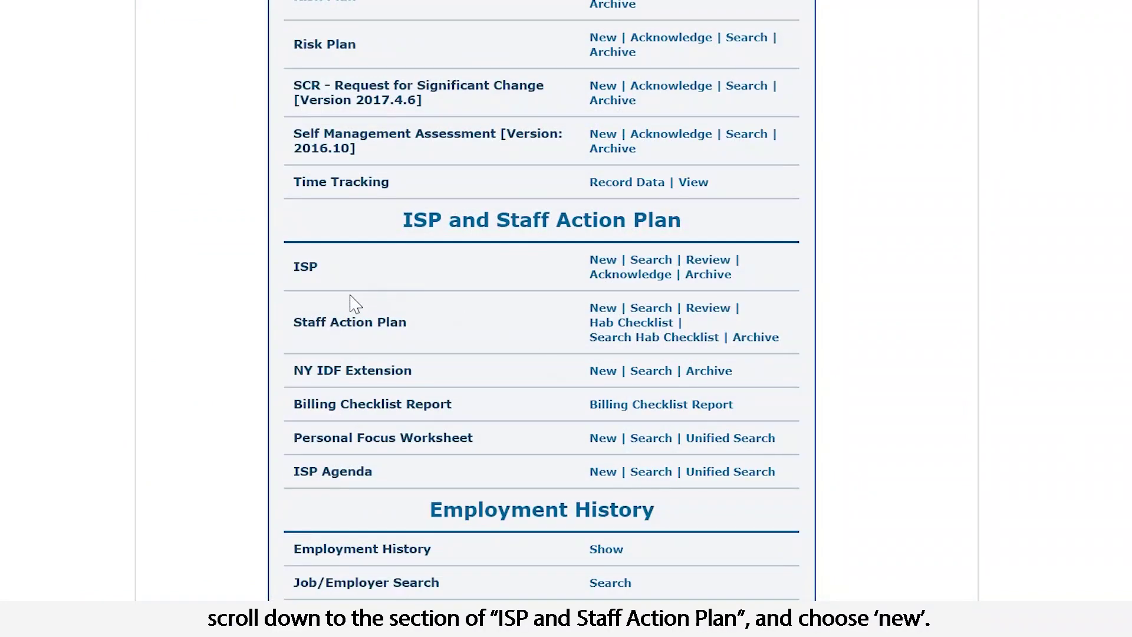
{"action": "left_click", "coordinate": [602, 311]}
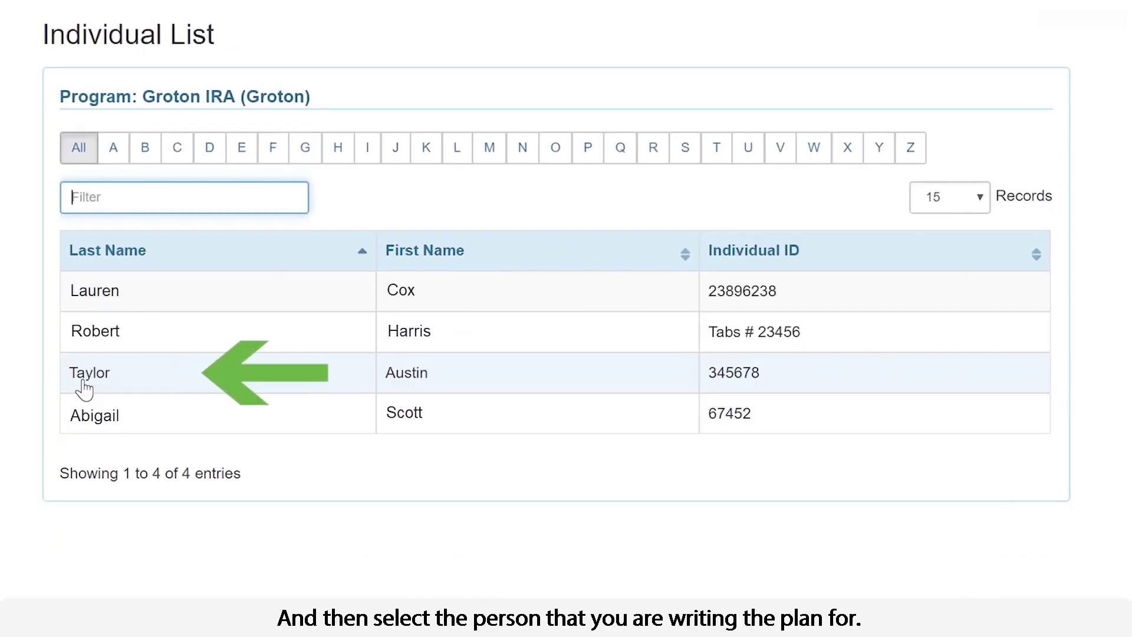
{"action": "left_click", "coordinate": [84, 380]}
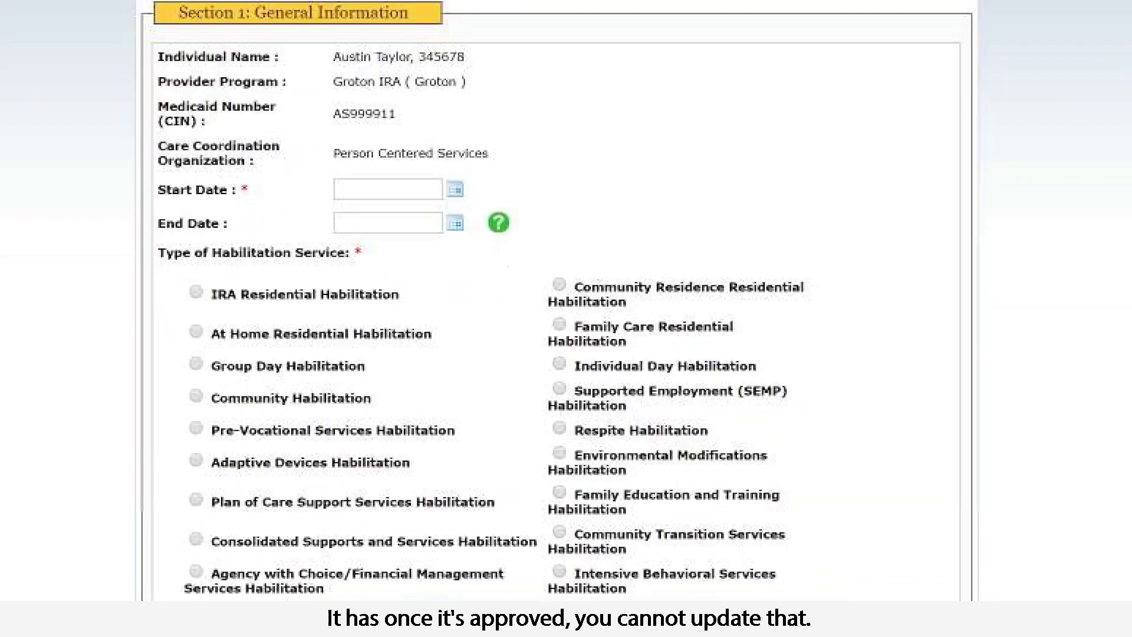
Step: Set the type of habilitation service to IRA Residential Habilitation and the IRA type to Supervised IRA
{"action": "scroll", "coordinate": [556, 300], "scroll_direction": "down", "scroll_amount": 2}
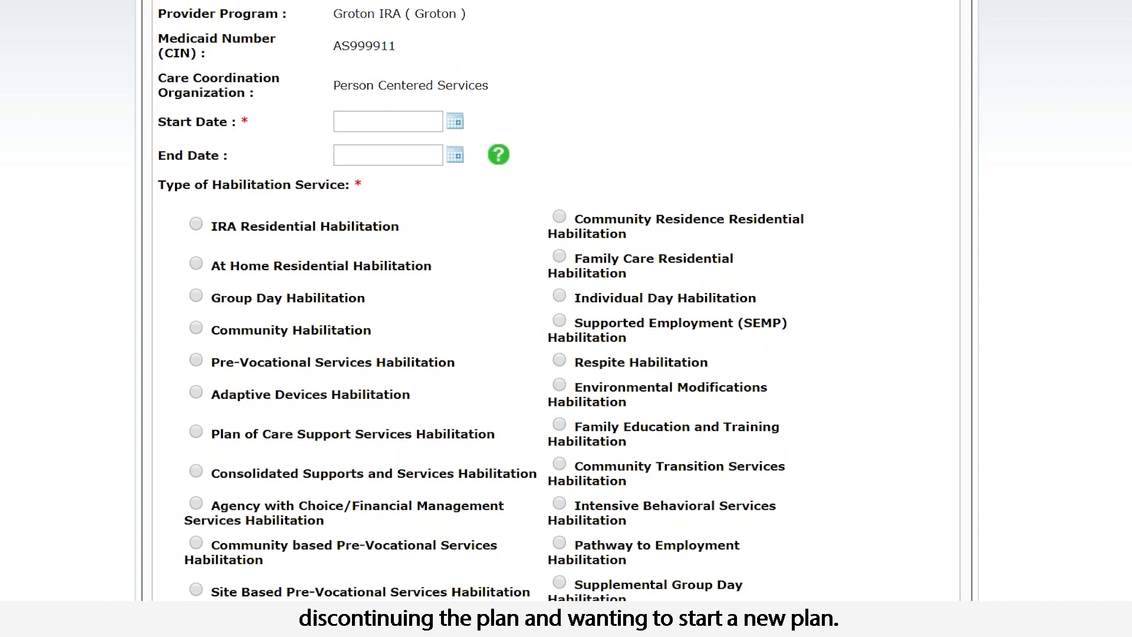
{"action": "scroll", "coordinate": [498, 319], "scroll_direction": "down", "scroll_amount": 3}
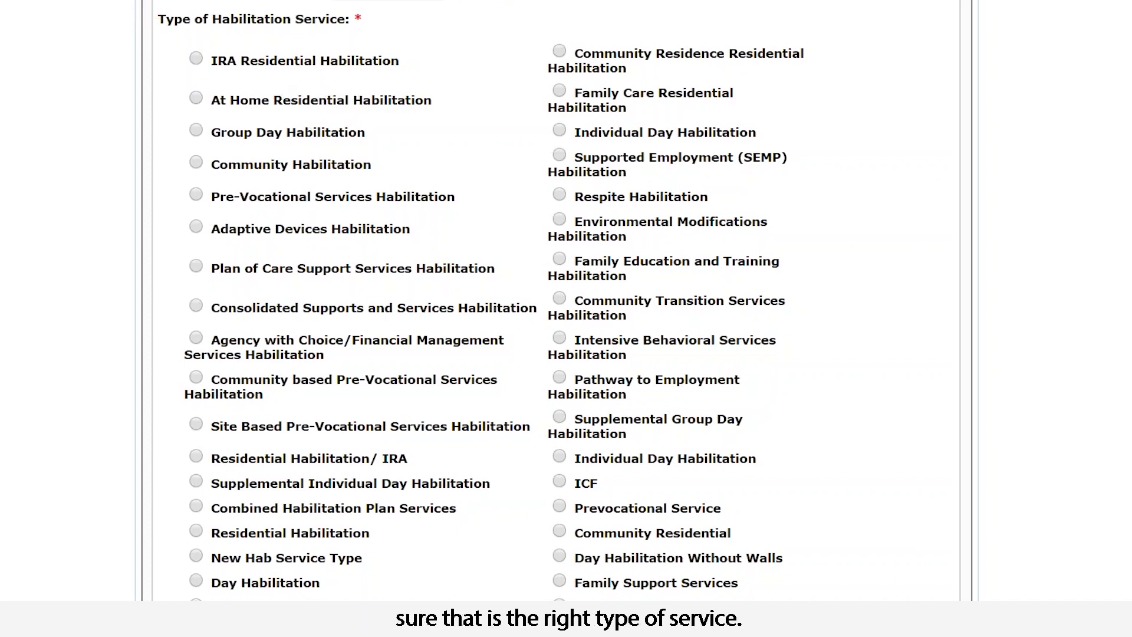
{"action": "left_click", "coordinate": [196, 59]}
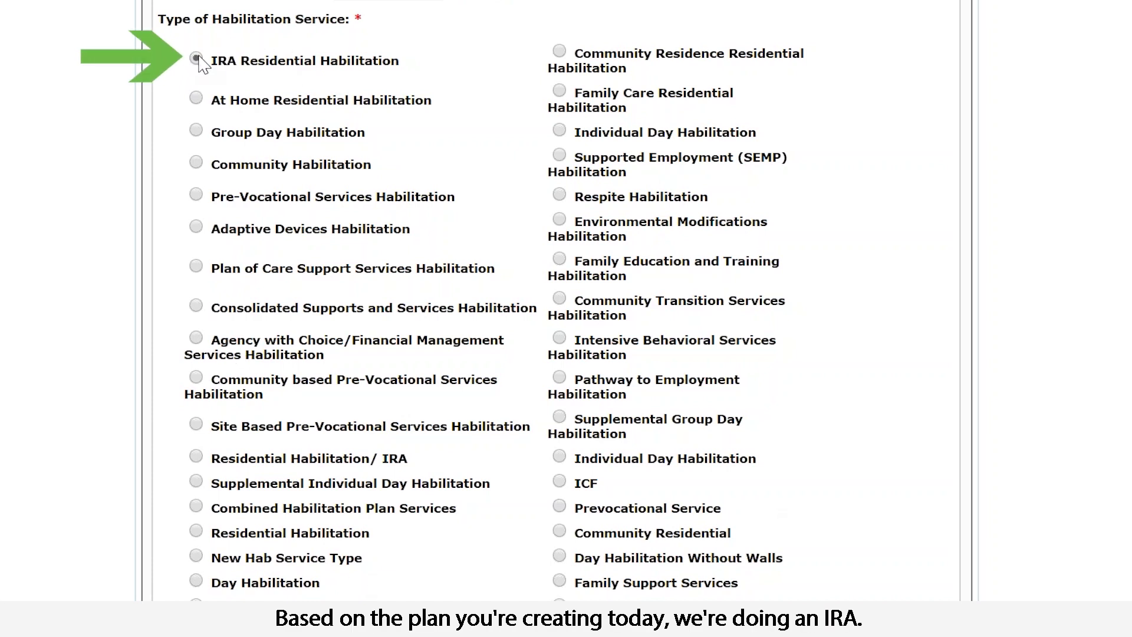
{"action": "scroll", "coordinate": [556, 301], "scroll_direction": "down", "scroll_amount": 9}
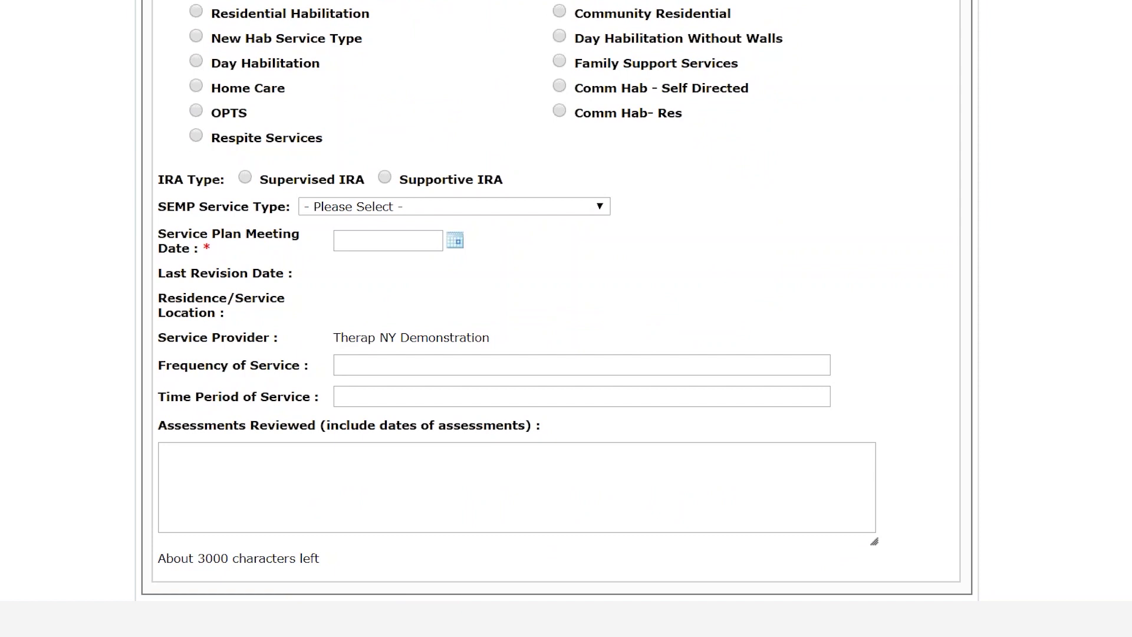
{"action": "left_click", "coordinate": [245, 178]}
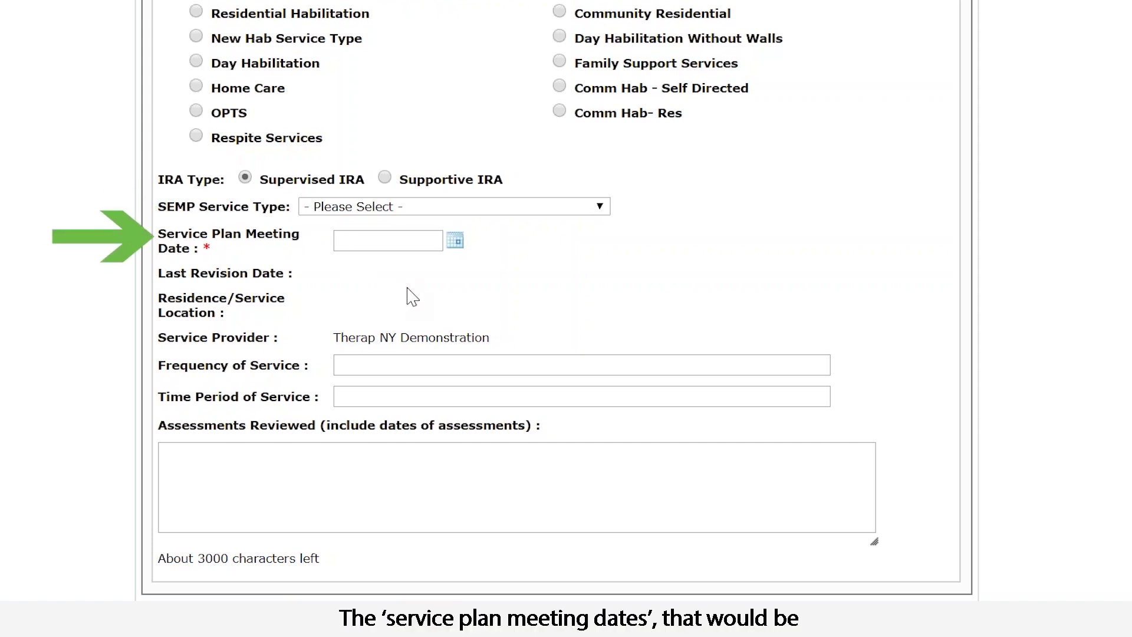
Step: Set the plan's Service Plan Meeting Date to 03/16/2020
{"action": "left_click", "coordinate": [455, 240]}
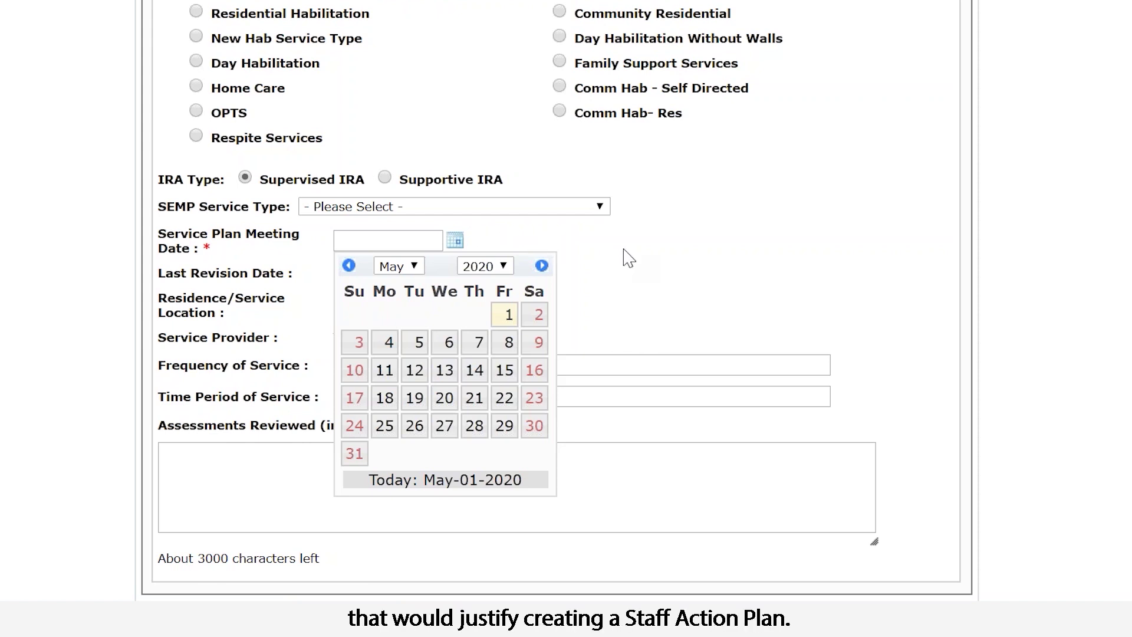
{"action": "left_click", "coordinate": [349, 265]}
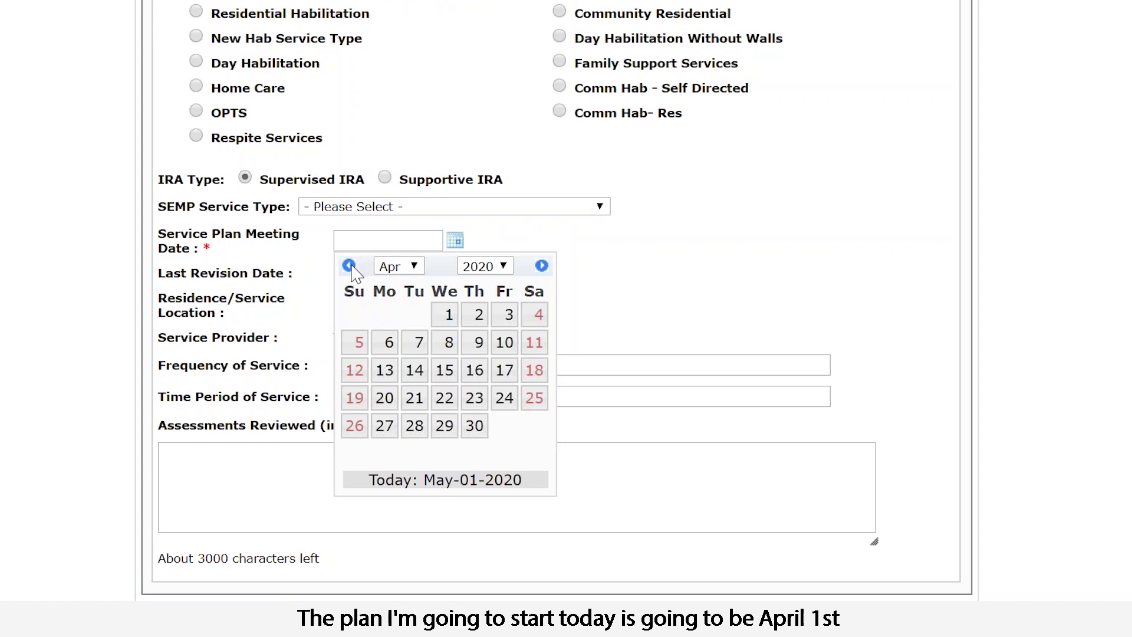
{"action": "left_click", "coordinate": [349, 266]}
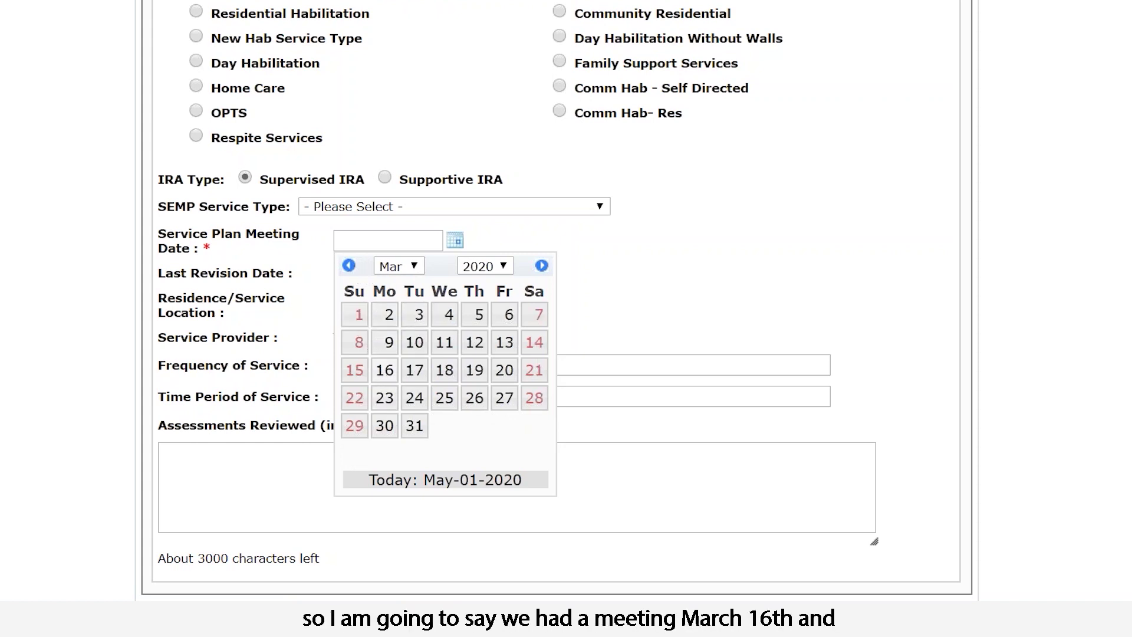
{"action": "left_click", "coordinate": [385, 371]}
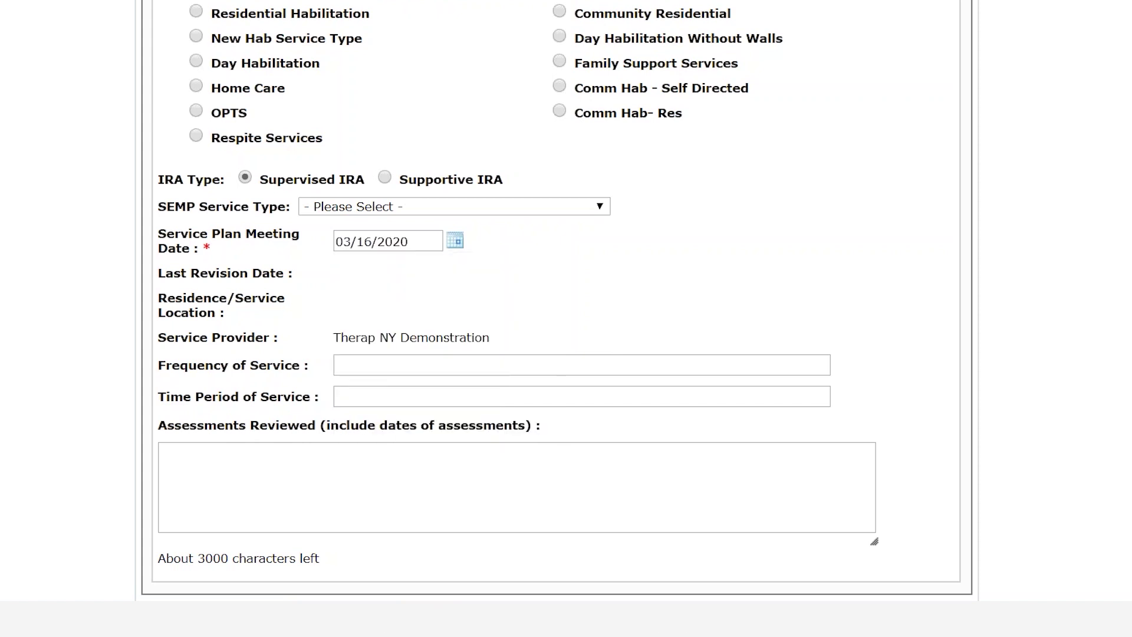
Step: Set the Staff Action Plan's Start Date to 04/01/2020
{"action": "scroll", "coordinate": [726, 148], "scroll_direction": "up", "scroll_amount": 15}
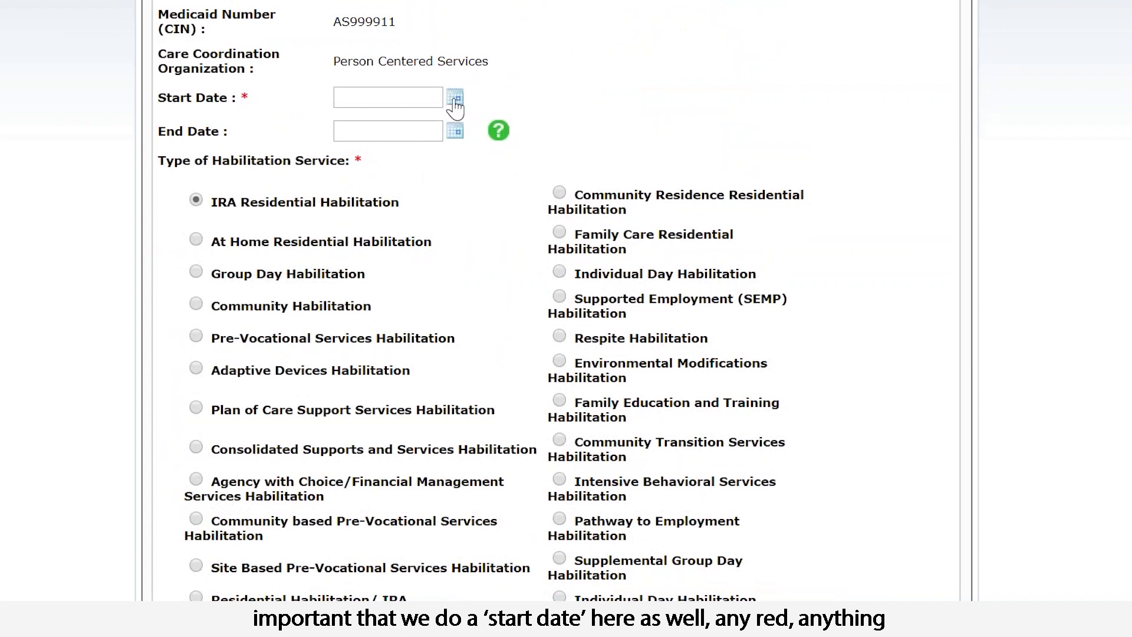
{"action": "left_click", "coordinate": [454, 97]}
{"action": "left_click", "coordinate": [349, 122]}
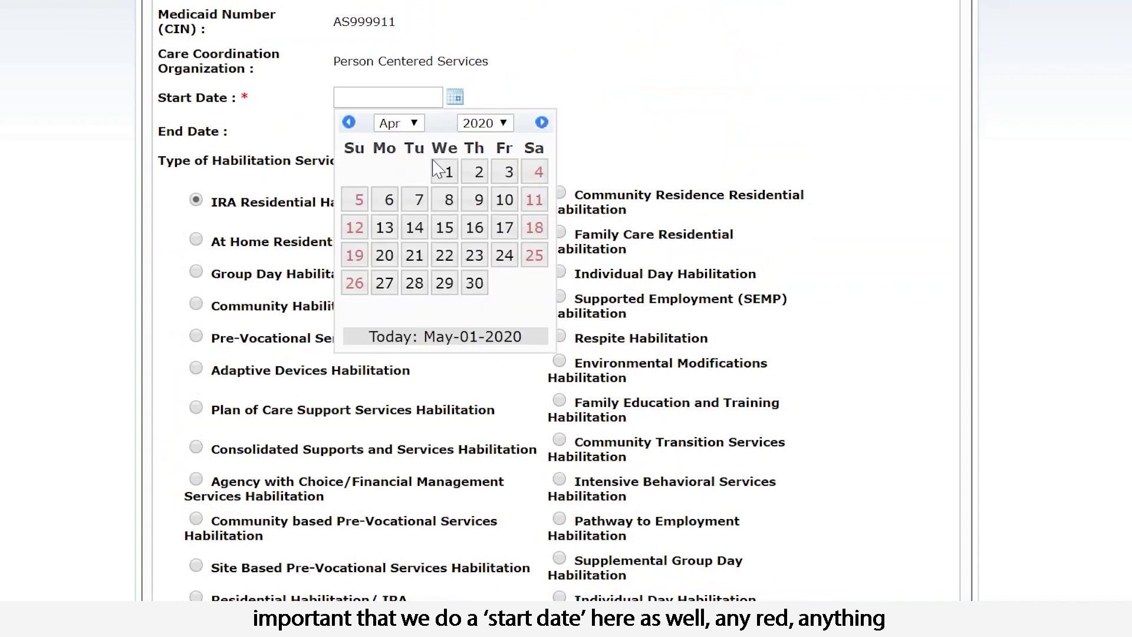
{"action": "left_click", "coordinate": [444, 172]}
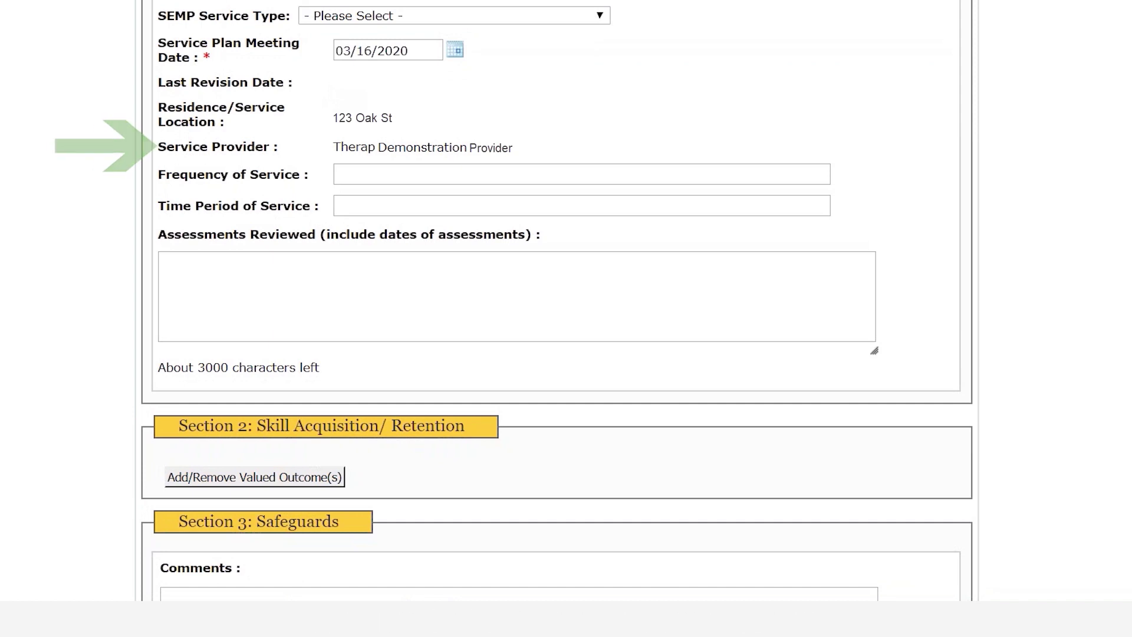
Step: Enter "Day" as the Frequency of Service and "Ongoing" as the Time Period of Service
{"action": "scroll", "coordinate": [533, 111], "scroll_direction": "down", "scroll_amount": 1}
{"action": "left_click", "coordinate": [444, 122]}
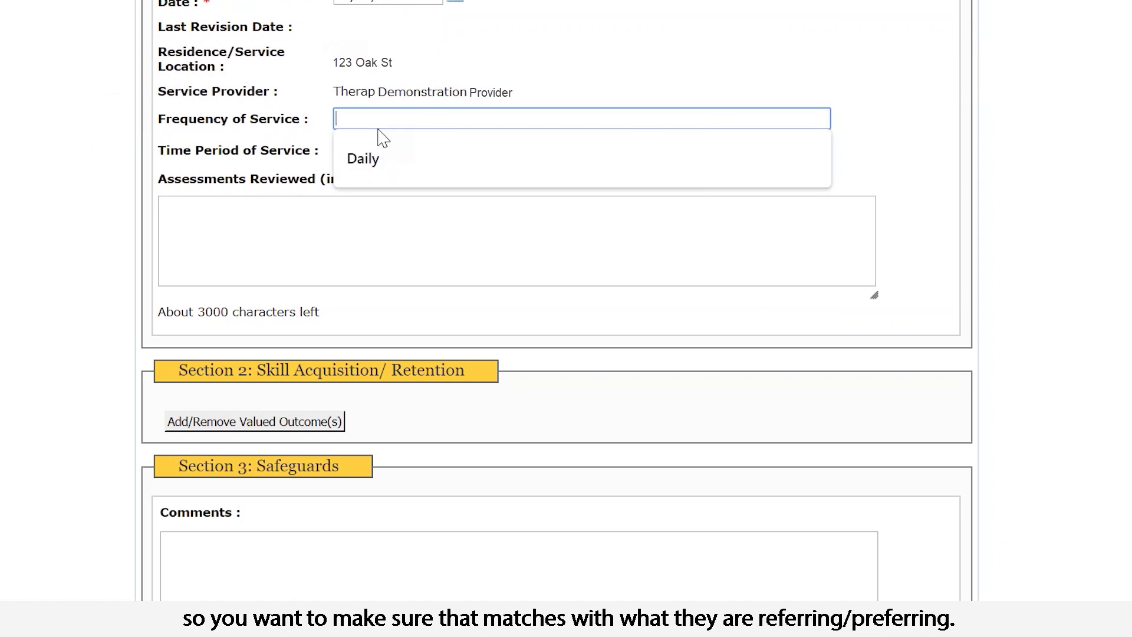
{"action": "type", "text": "Day"}
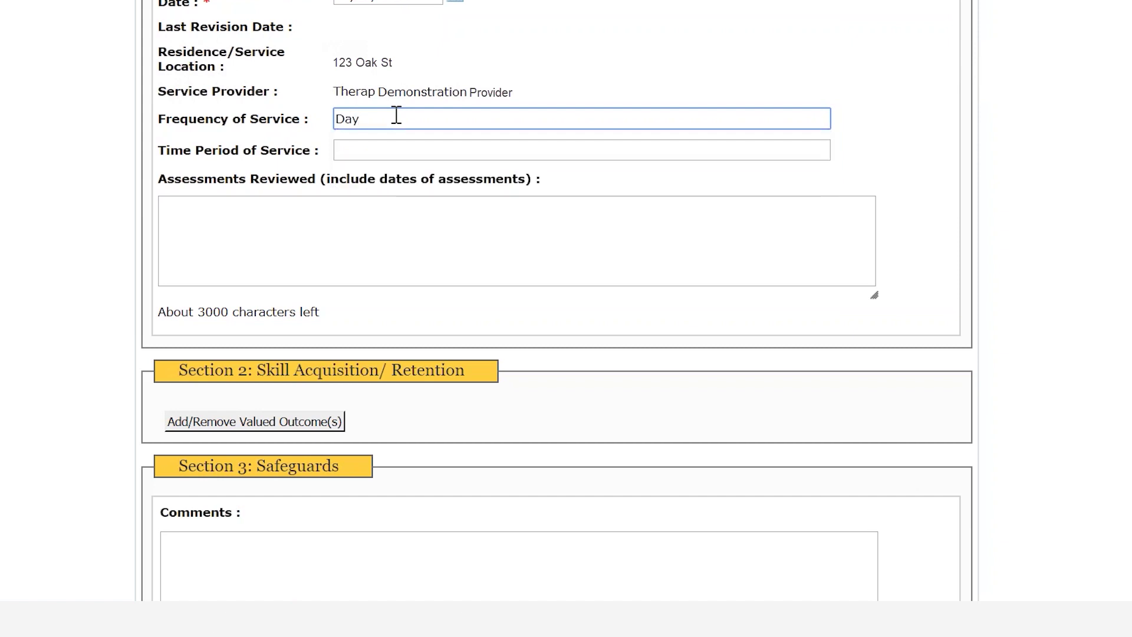
{"action": "left_click", "coordinate": [366, 151]}
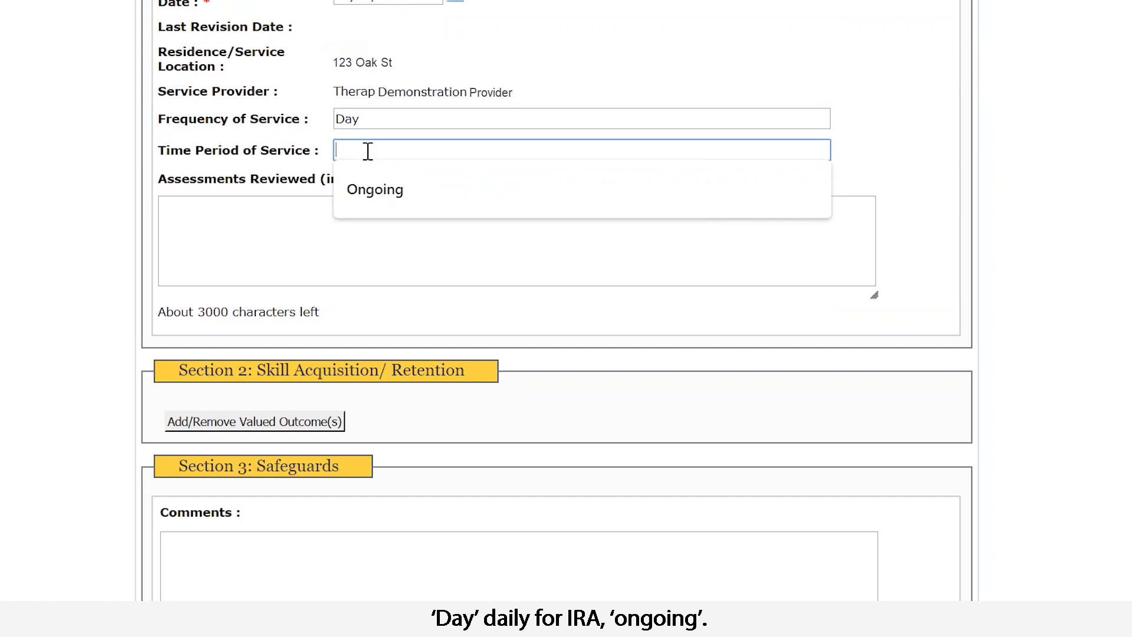
{"action": "type", "text": "On"}
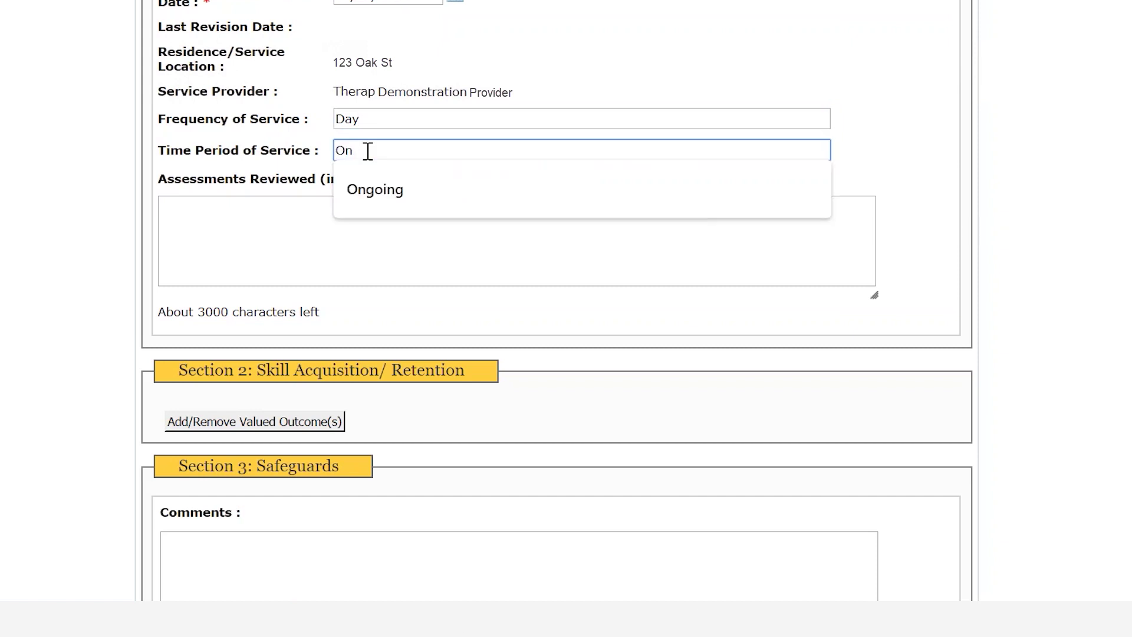
{"action": "left_click", "coordinate": [397, 201]}
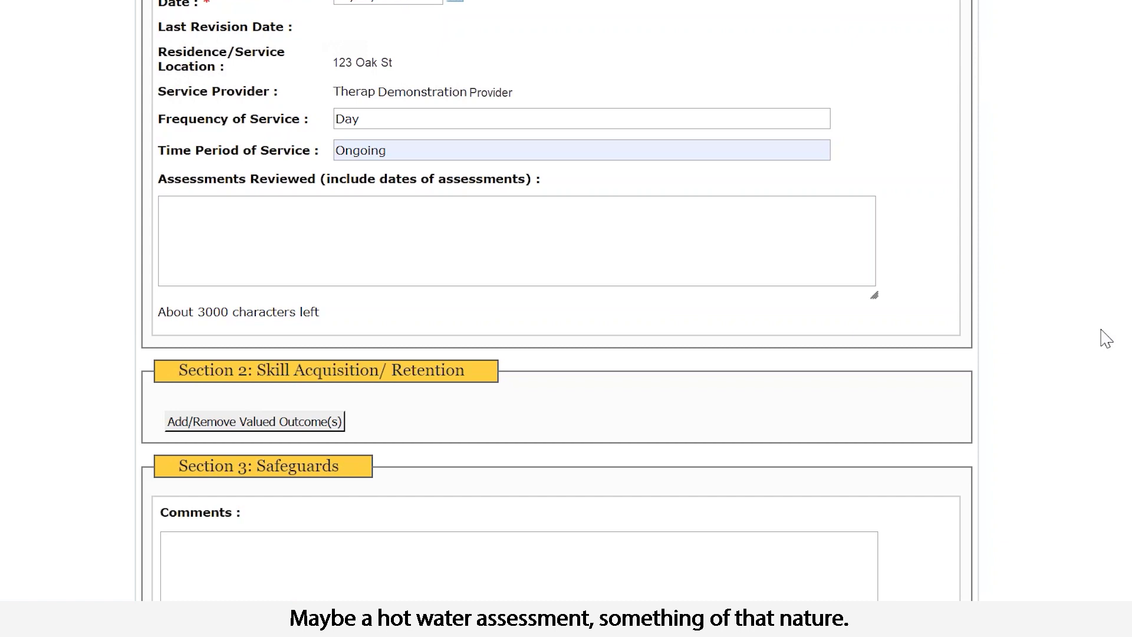
Step: Add the valued outcomes about living independently in the community and remaining healthy to the Skill Acquisition/Retention section
{"action": "scroll", "coordinate": [1106, 339], "scroll_direction": "down", "scroll_amount": 3}
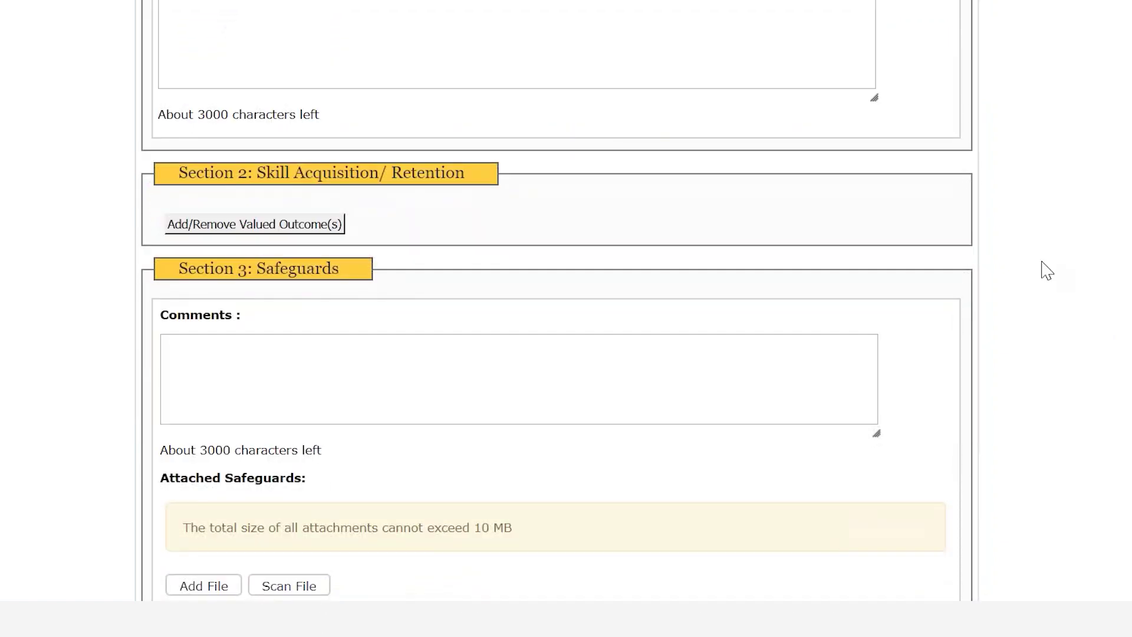
{"action": "left_click", "coordinate": [254, 233]}
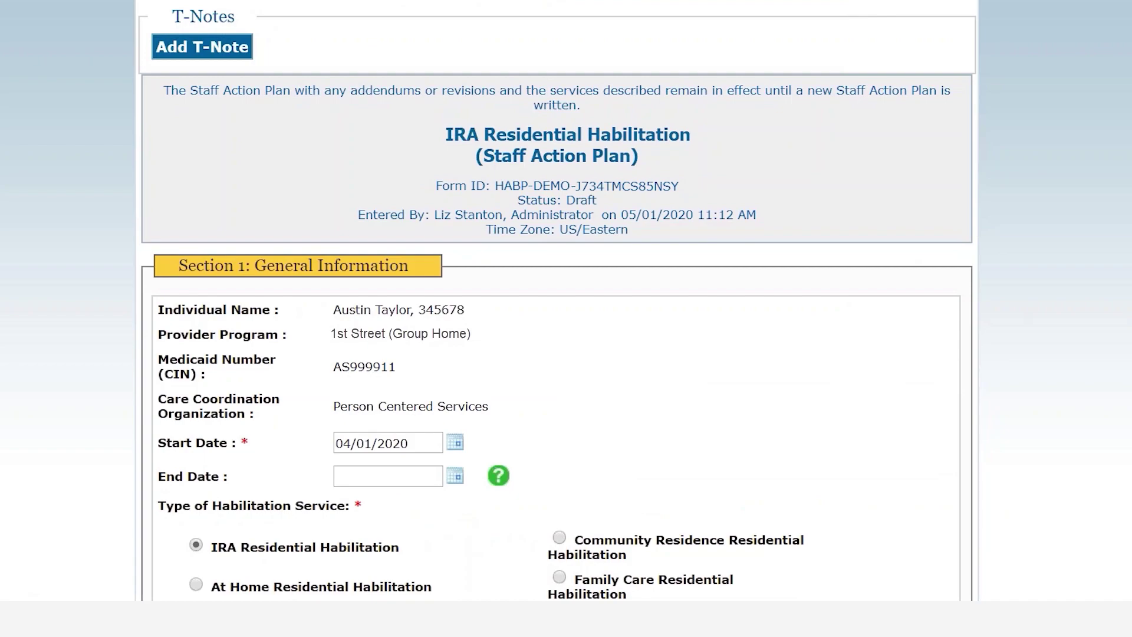
Step: Add goals/supports with staff actions to Valued Outcome 1 from the RH- Budgeting ISP program approved 05/01/2020
{"action": "scroll", "coordinate": [557, 301], "scroll_direction": "down", "scroll_amount": 20}
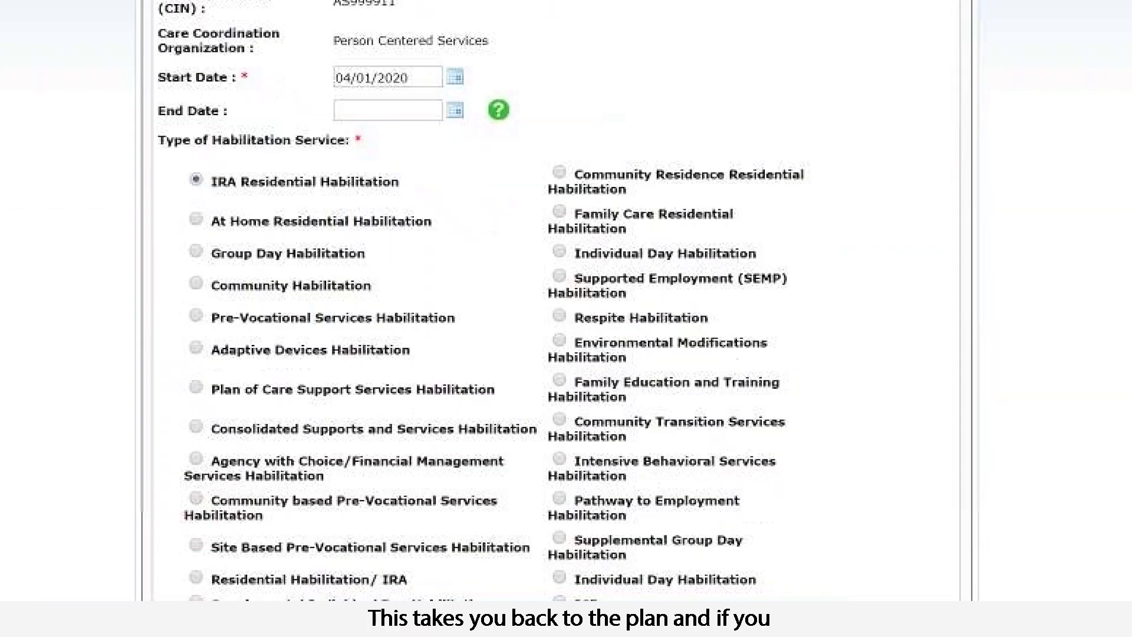
{"action": "scroll", "coordinate": [287, 123], "scroll_direction": "down", "scroll_amount": 3}
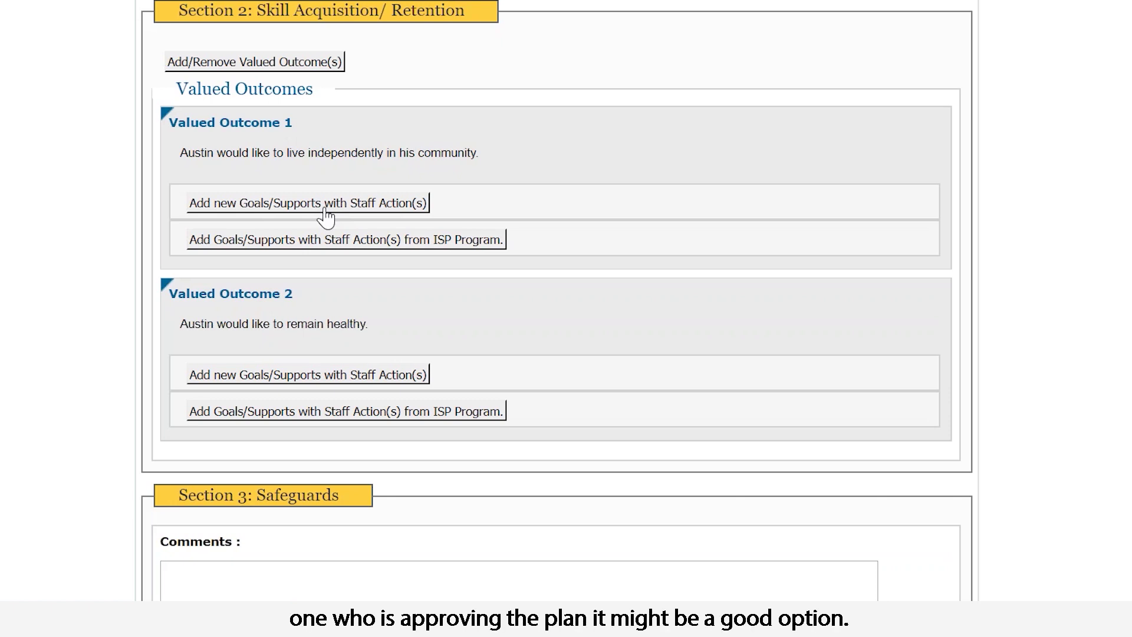
{"action": "left_click", "coordinate": [333, 249]}
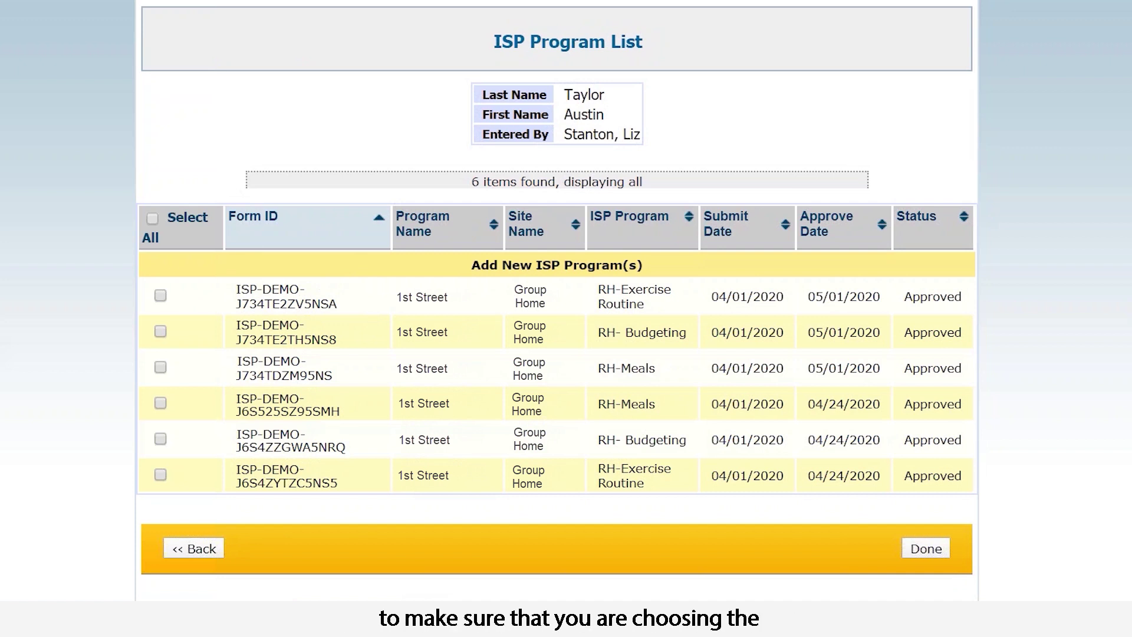
{"action": "left_click", "coordinate": [159, 332]}
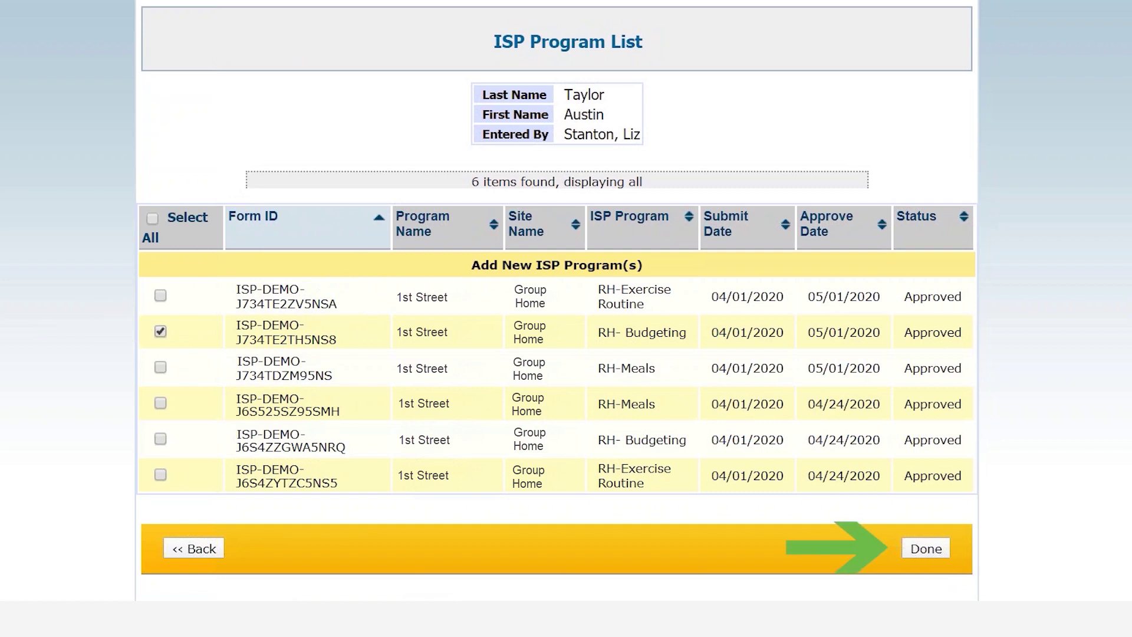
{"action": "left_click", "coordinate": [912, 547]}
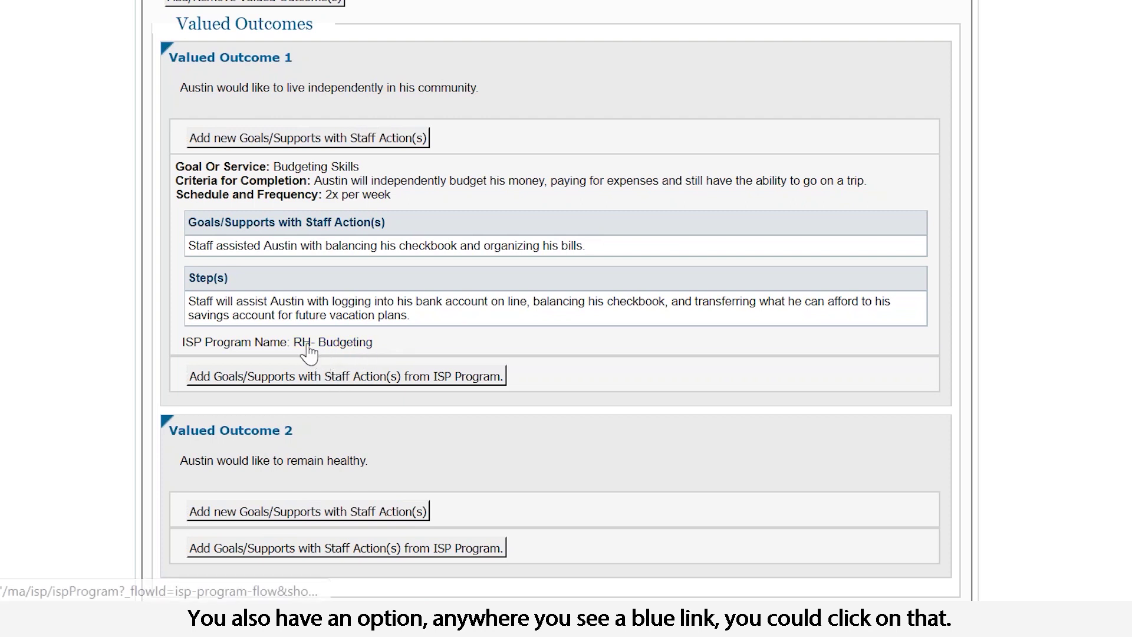
Step: View the details of the RH- Budgeting ISP program linked under Valued Outcome 1
{"action": "left_click", "coordinate": [335, 344]}
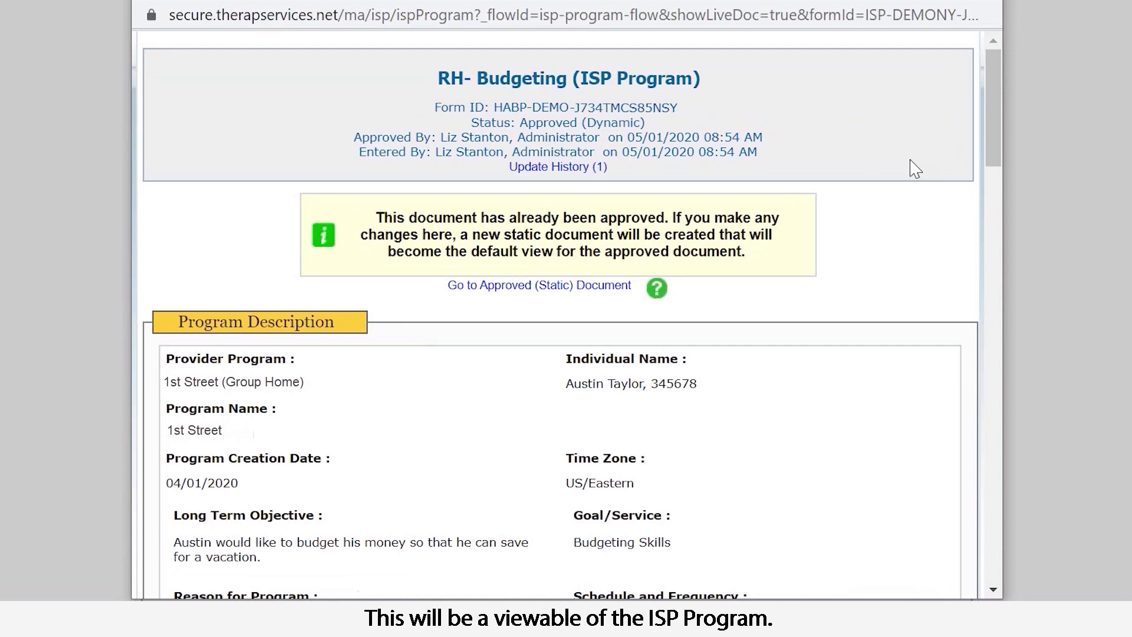
{"action": "left_click_drag", "start_coordinate": [993, 153], "coordinate": [915, 169]}
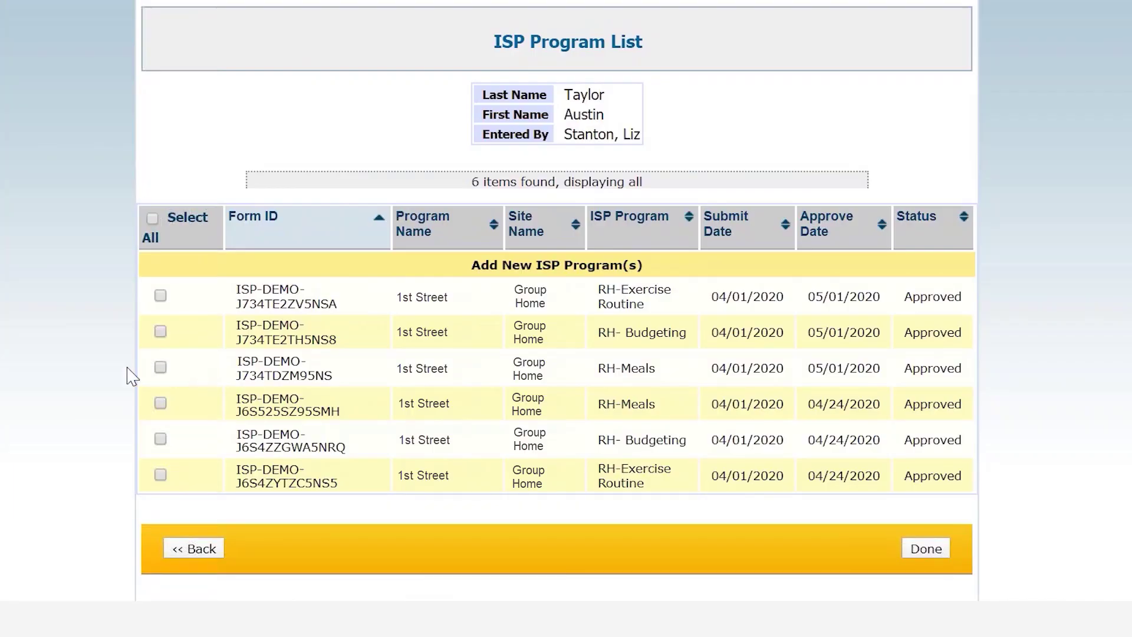
Step: Add goals/supports with staff actions to Valued Outcome 2 from the RH-Meals and RH-Exercise Routine ISP programs approved 05/01/2020
{"action": "left_click", "coordinate": [163, 366]}
{"action": "left_click", "coordinate": [161, 295]}
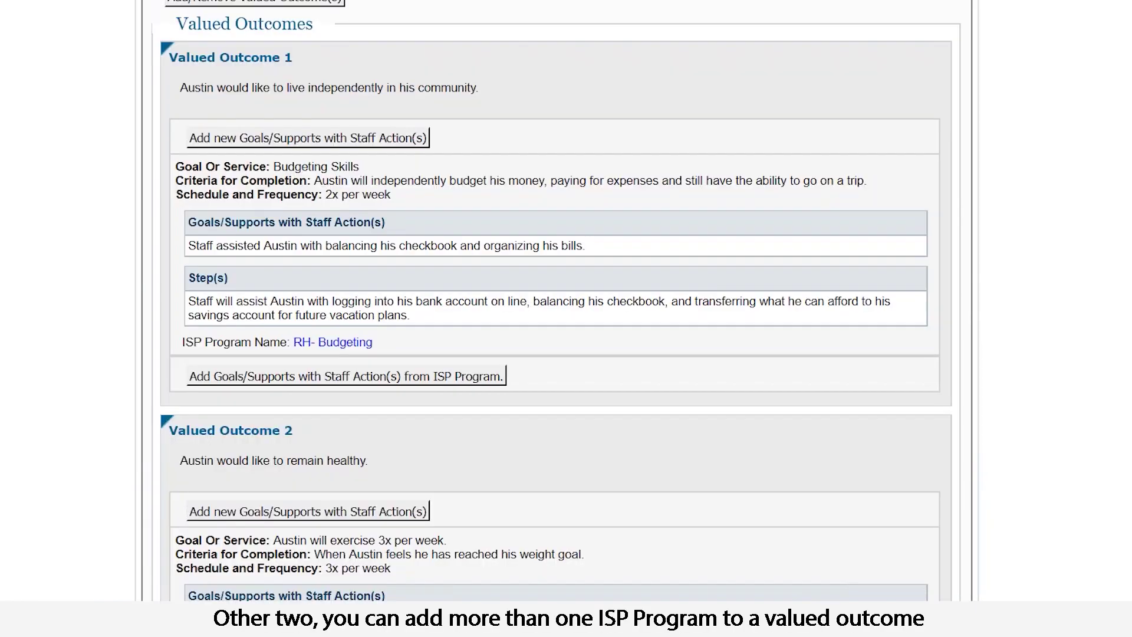
{"action": "scroll", "coordinate": [555, 300], "scroll_direction": "down", "scroll_amount": 8}
{"action": "scroll", "coordinate": [556, 300], "scroll_direction": "down", "scroll_amount": 7}
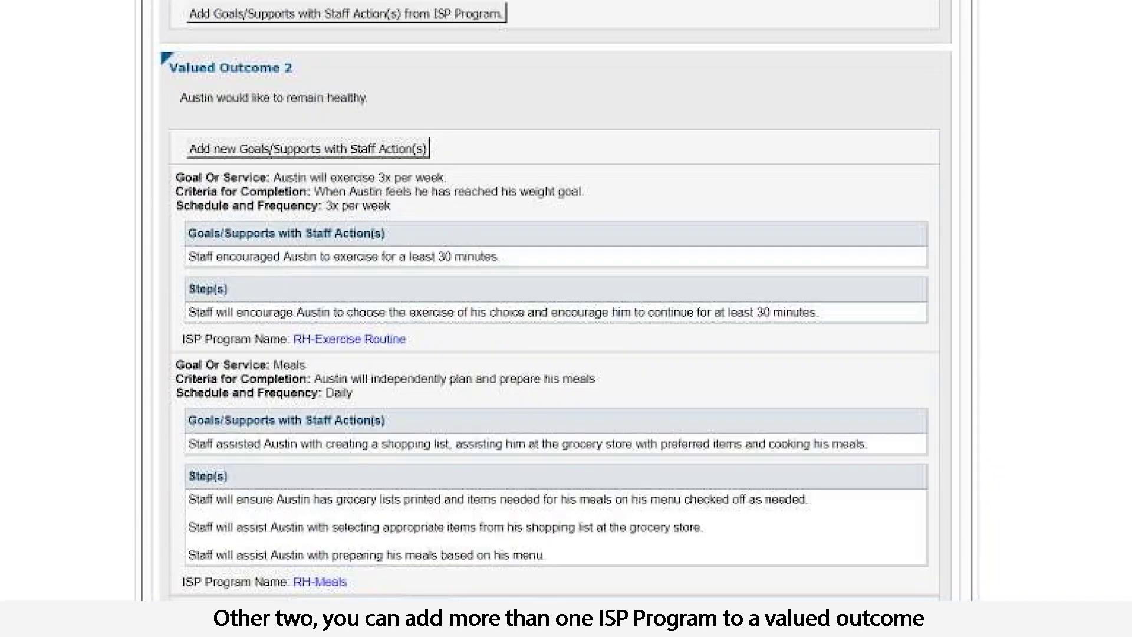
{"action": "scroll", "coordinate": [556, 301], "scroll_direction": "up", "scroll_amount": 3}
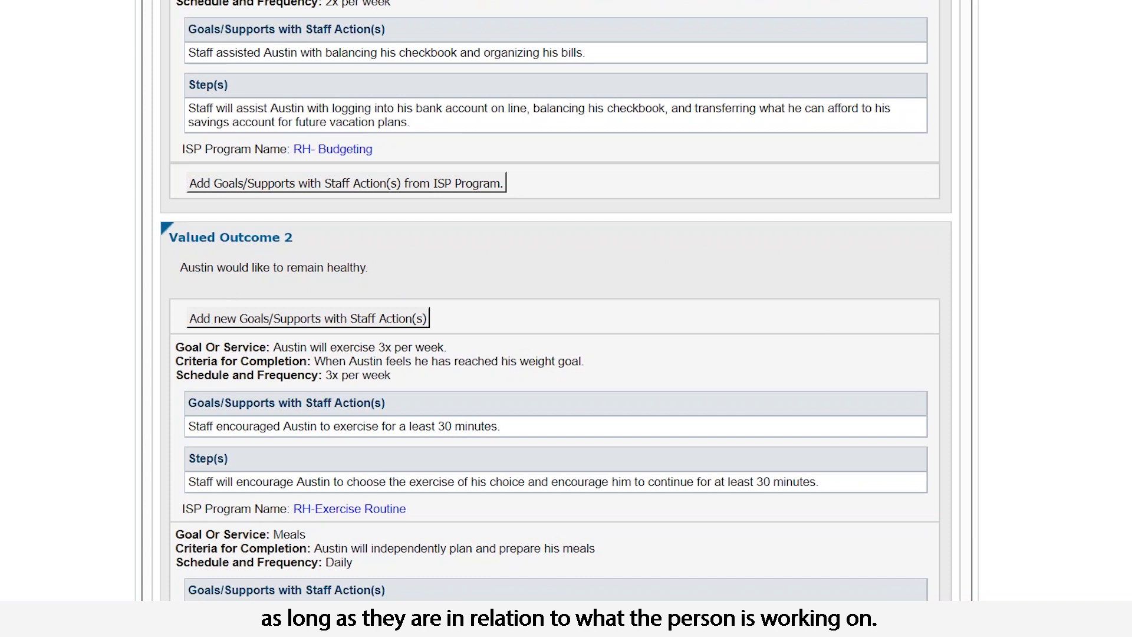
Step: Attach the "Individual Plan of Protective Oversight - Residential Information" document to the plan's IPOP and Safeguard List
{"action": "scroll", "coordinate": [556, 319], "scroll_direction": "down", "scroll_amount": 12}
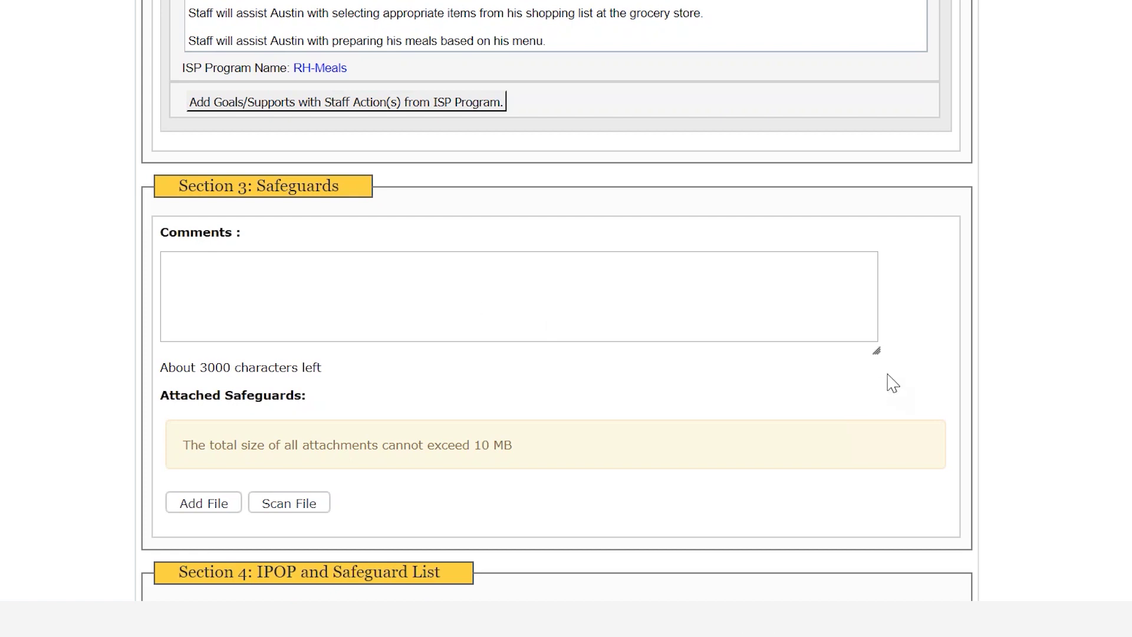
{"action": "scroll", "coordinate": [545, 325], "scroll_direction": "down", "scroll_amount": 4}
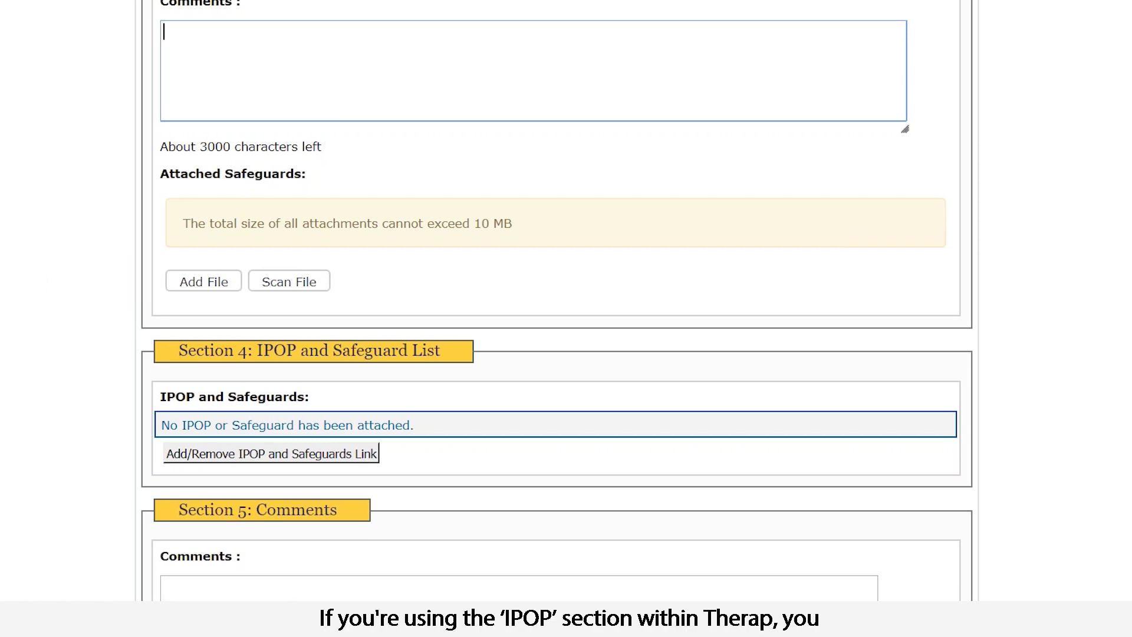
{"action": "scroll", "coordinate": [556, 288], "scroll_direction": "down", "scroll_amount": 3}
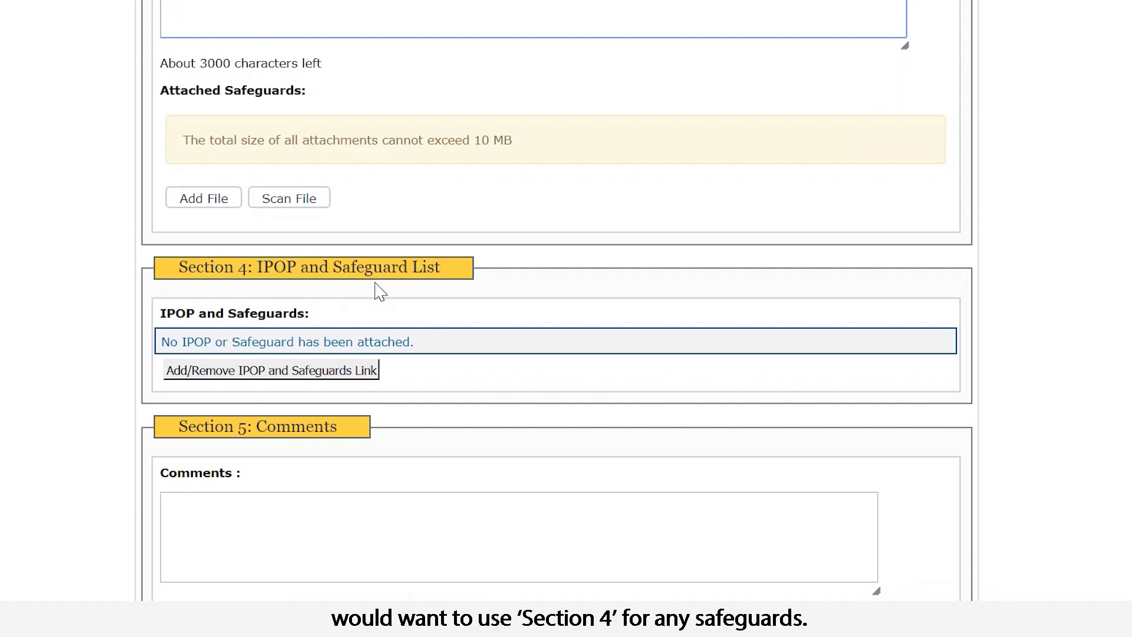
{"action": "left_click", "coordinate": [224, 377]}
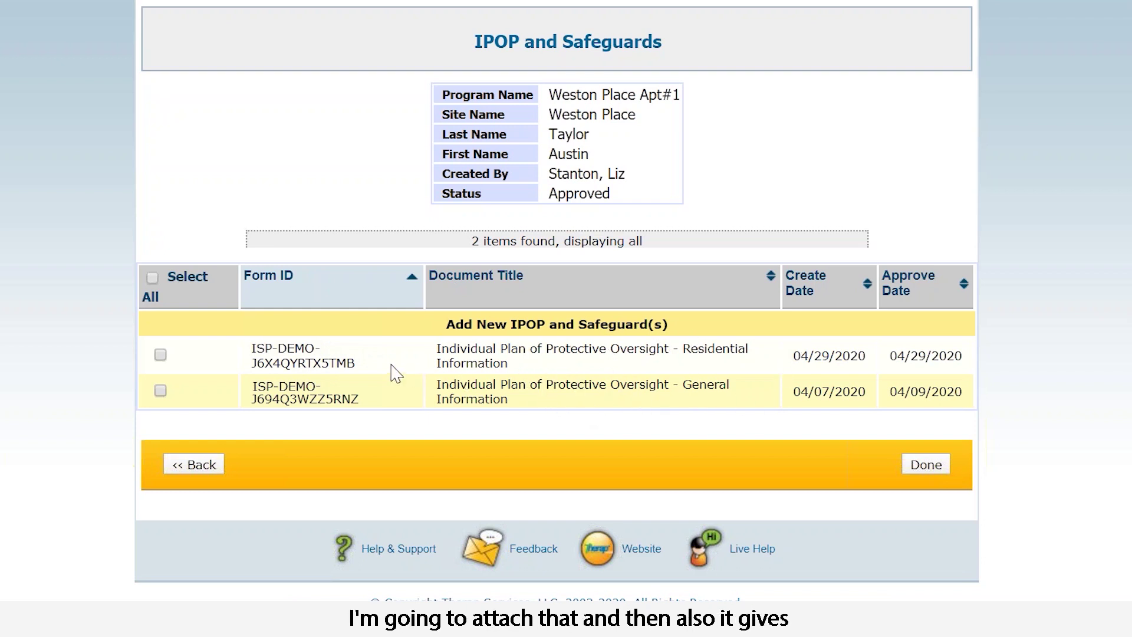
{"action": "left_click", "coordinate": [159, 356]}
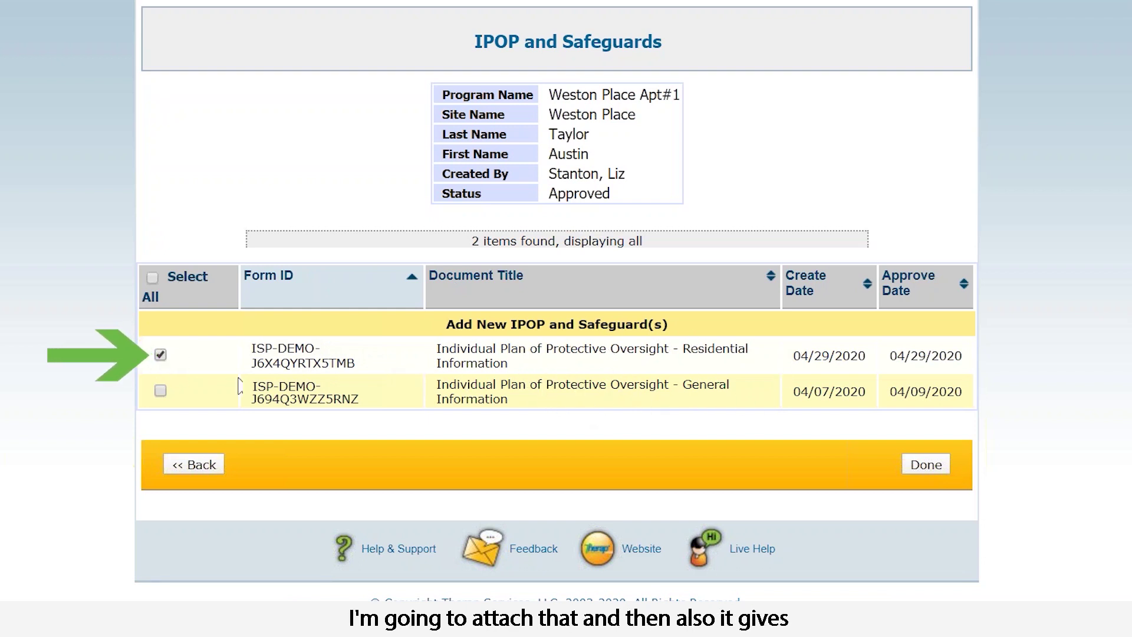
{"action": "left_click", "coordinate": [926, 465]}
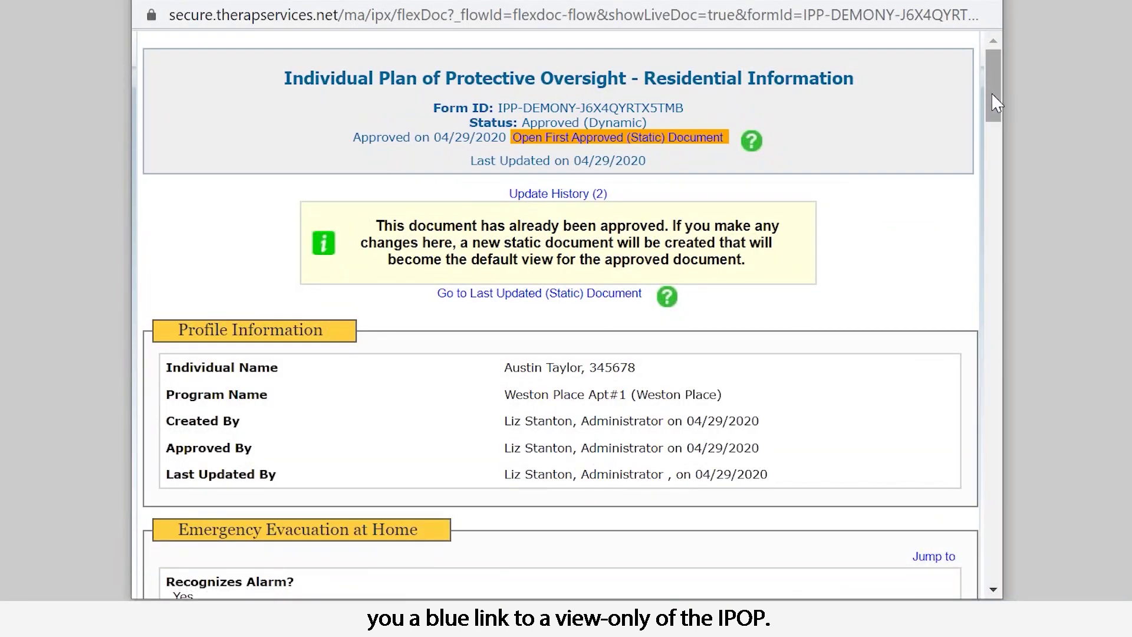
Step: Look through the attached Individual Plan of Protective Oversight - Residential Information document
{"action": "scroll", "coordinate": [991, 102], "scroll_direction": "down", "scroll_amount": 10}
{"action": "scroll", "coordinate": [975, 234], "scroll_direction": "down", "scroll_amount": 10}
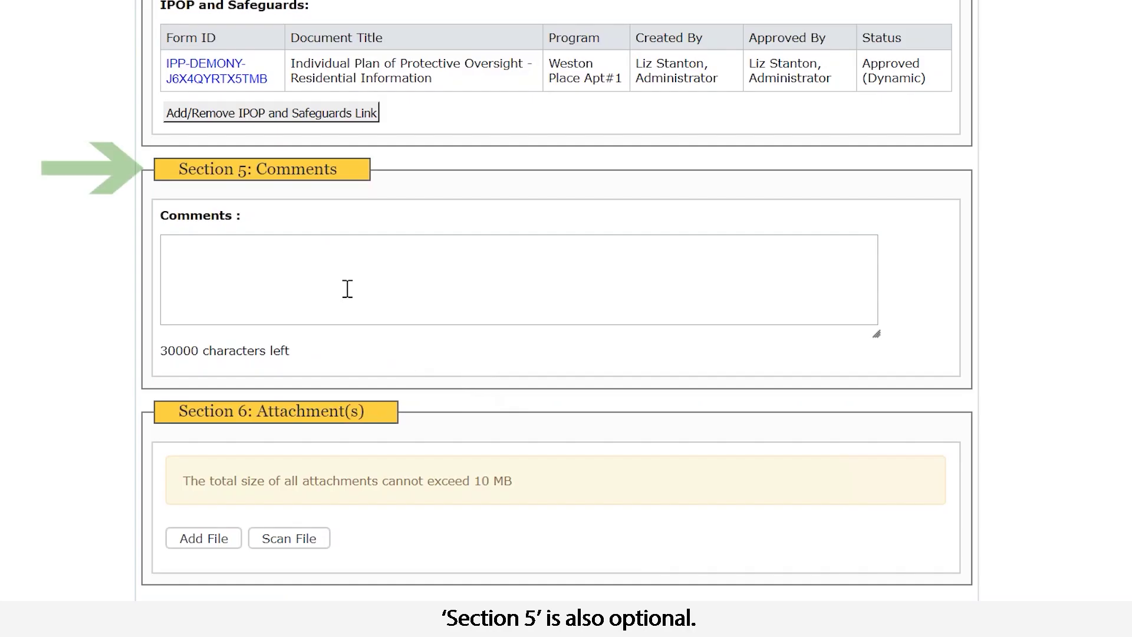
Step: Double-check the Start Date in General Information and approve the Staff Action Plan
{"action": "left_click", "coordinate": [346, 288]}
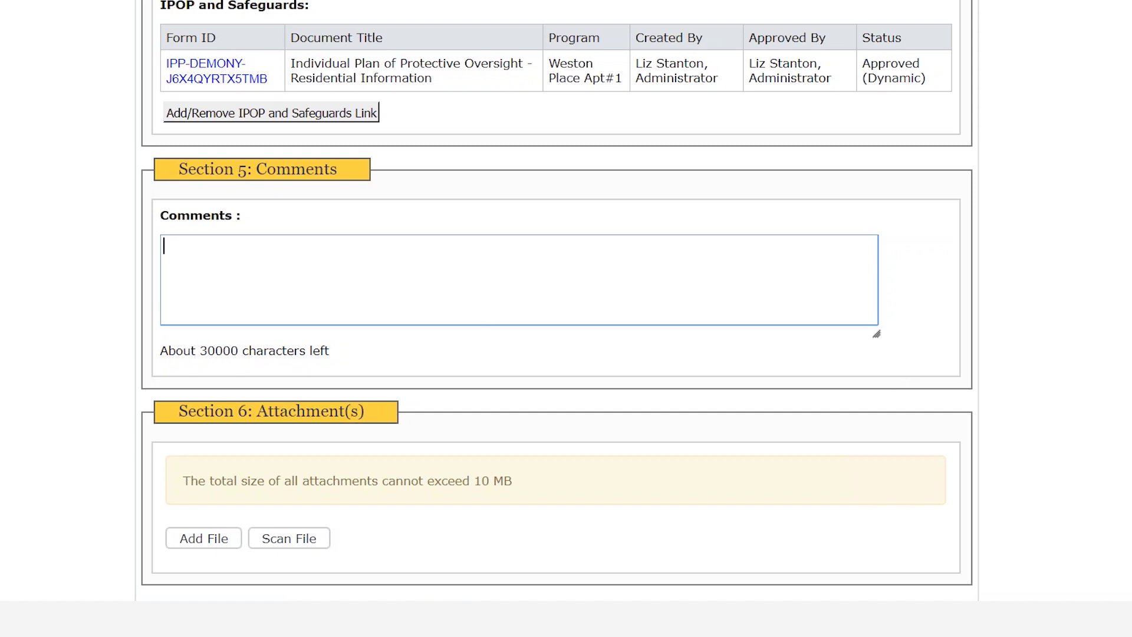
{"action": "scroll", "coordinate": [287, 186], "scroll_direction": "down", "scroll_amount": 5}
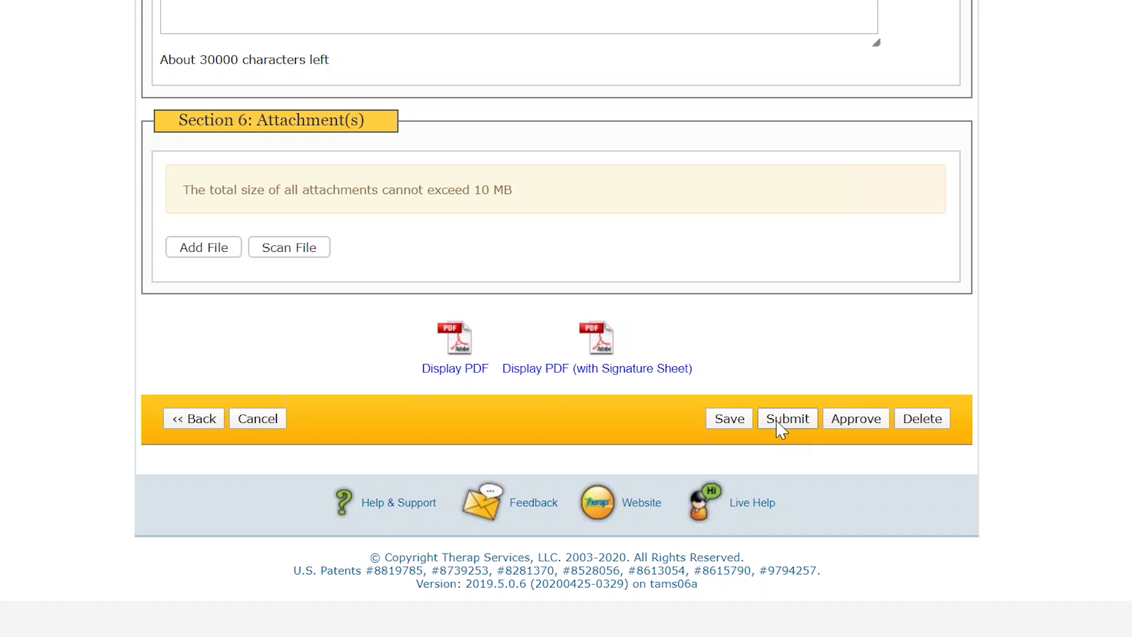
{"action": "left_click", "coordinate": [846, 425]}
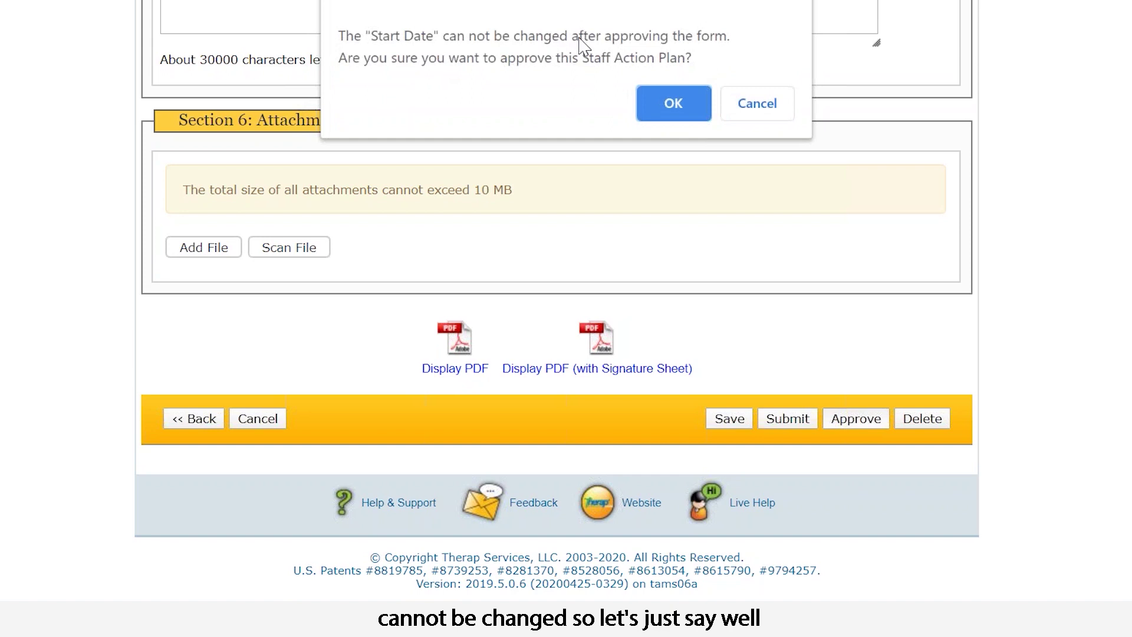
{"action": "left_click", "coordinate": [749, 117]}
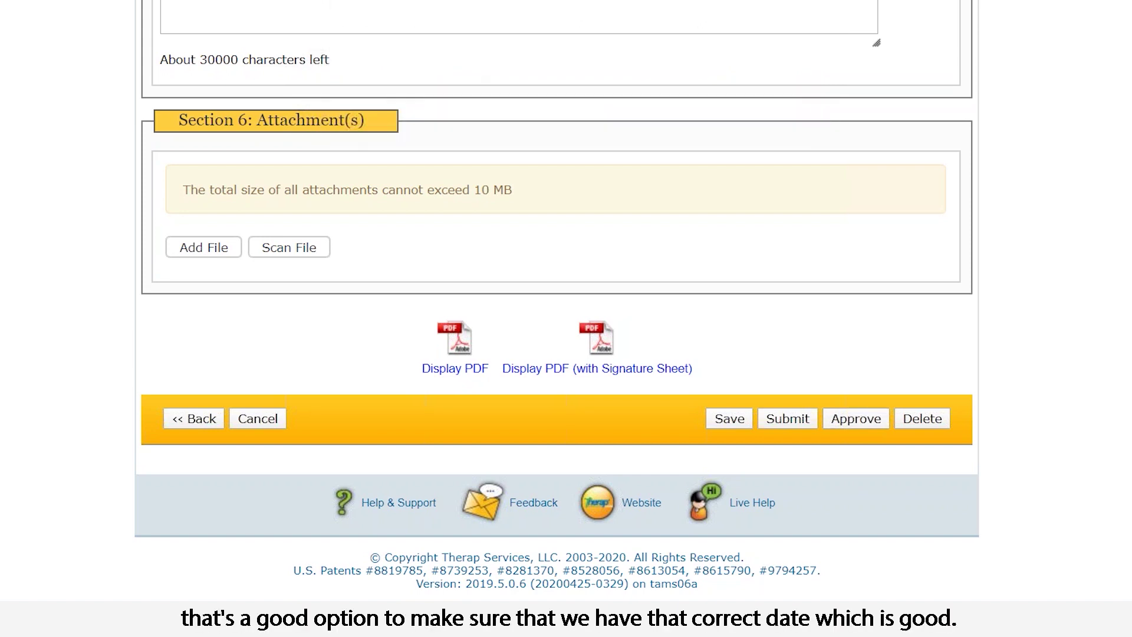
{"action": "scroll", "coordinate": [566, 319], "scroll_direction": "up", "scroll_amount": 20}
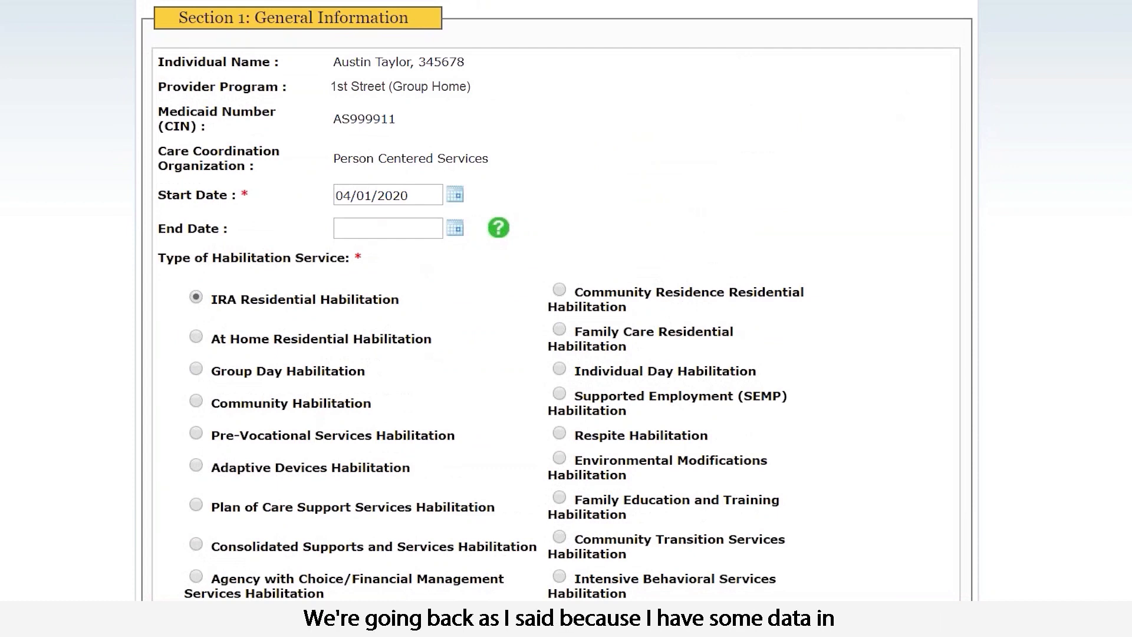
{"action": "scroll", "coordinate": [983, 492], "scroll_direction": "down", "scroll_amount": 20}
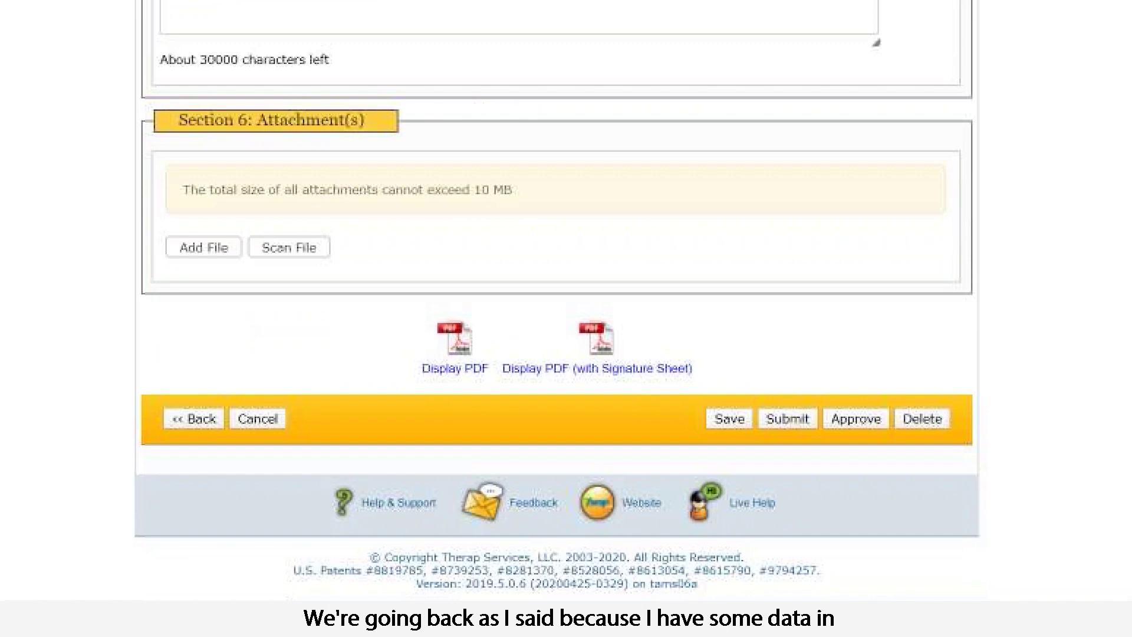
{"action": "left_click", "coordinate": [863, 419]}
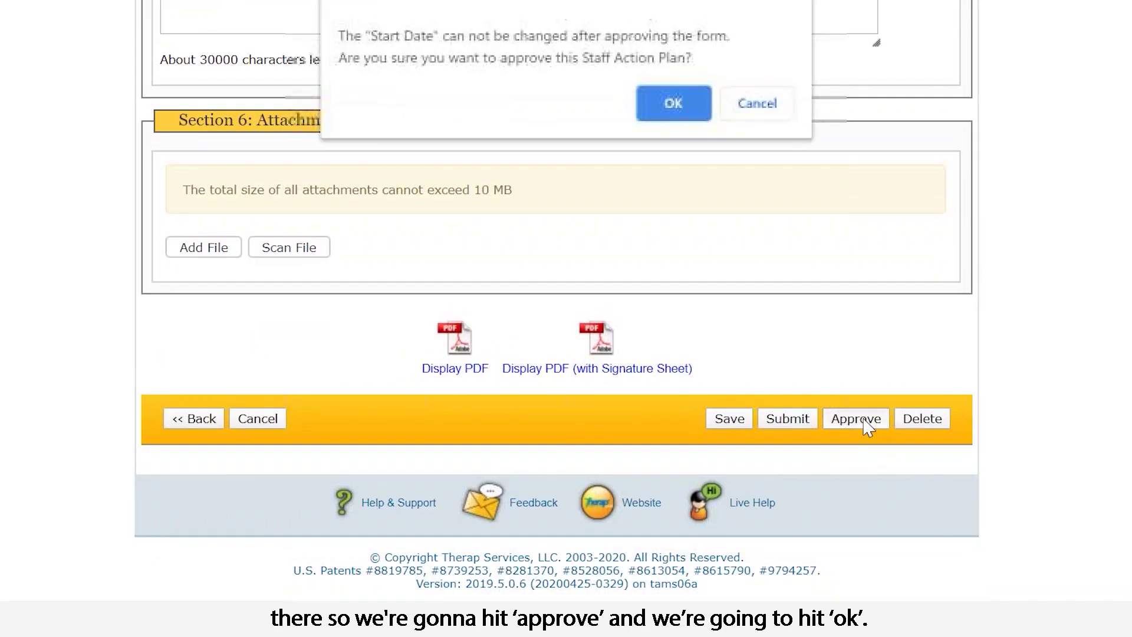
{"action": "left_click", "coordinate": [674, 107]}
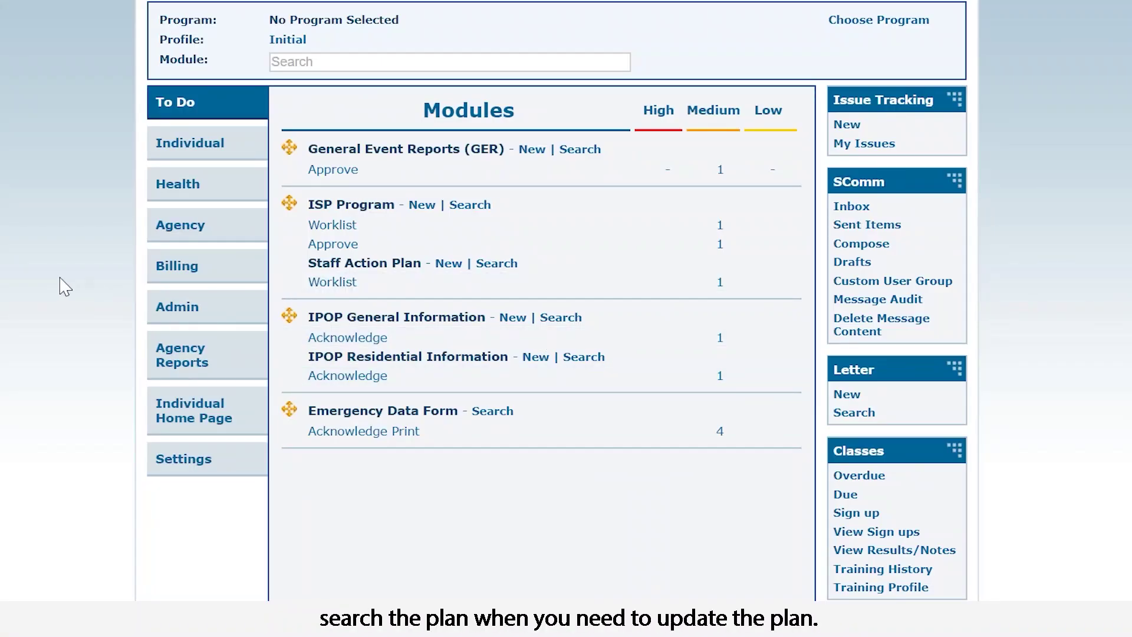
Step: Search the Staff Action Plans for the individual's plans with the status Approved
{"action": "left_click", "coordinate": [222, 152]}
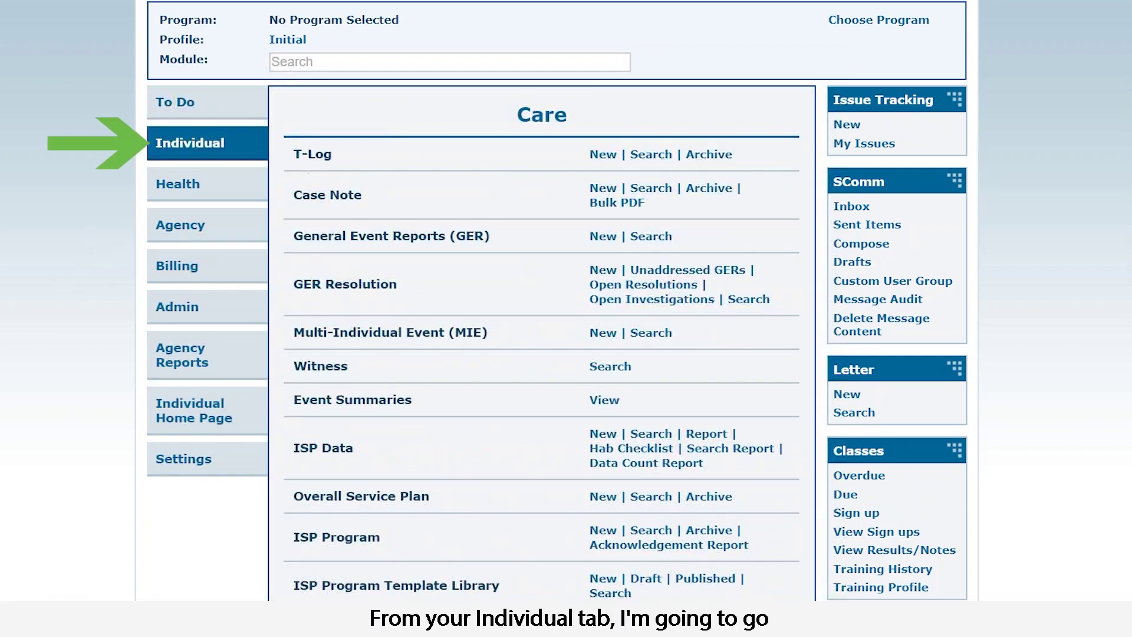
{"action": "scroll", "coordinate": [1026, 78], "scroll_direction": "down", "scroll_amount": 15}
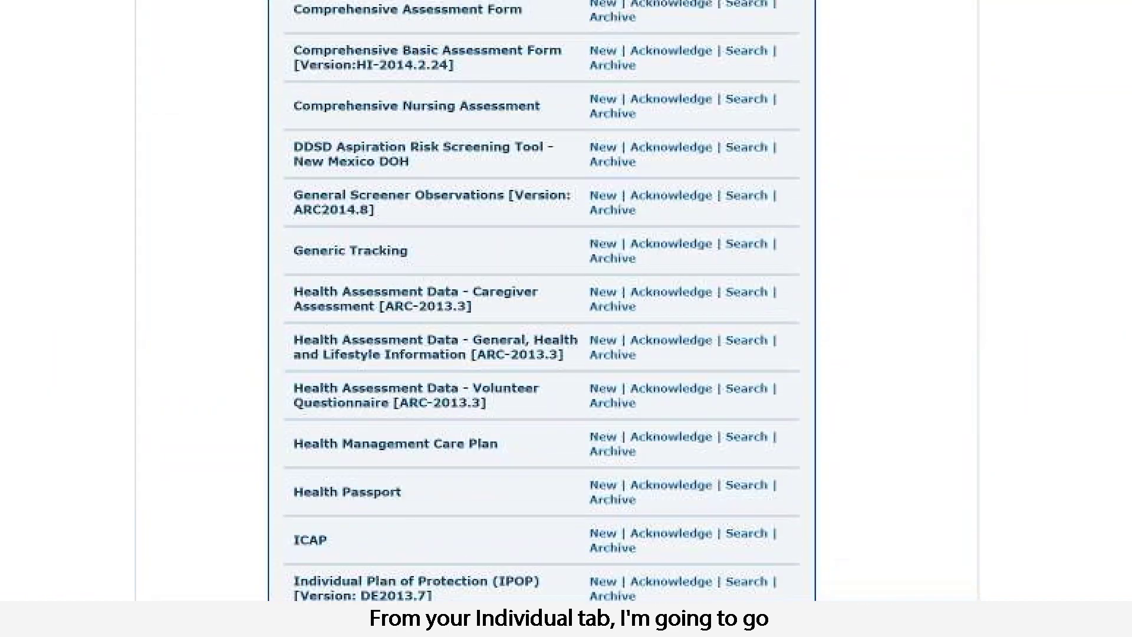
{"action": "scroll", "coordinate": [472, 230], "scroll_direction": "down", "scroll_amount": 9}
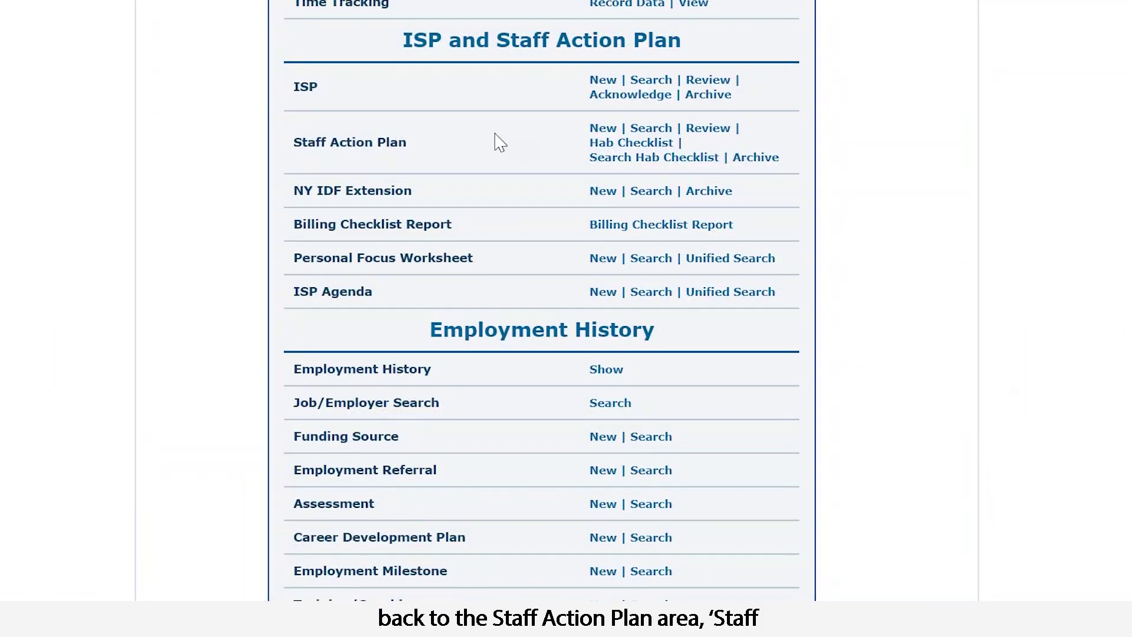
{"action": "left_click", "coordinate": [660, 136]}
{"action": "type", "text": "austin"}
{"action": "left_click", "coordinate": [389, 132]}
{"action": "scroll", "coordinate": [600, 374], "scroll_direction": "down", "scroll_amount": 4}
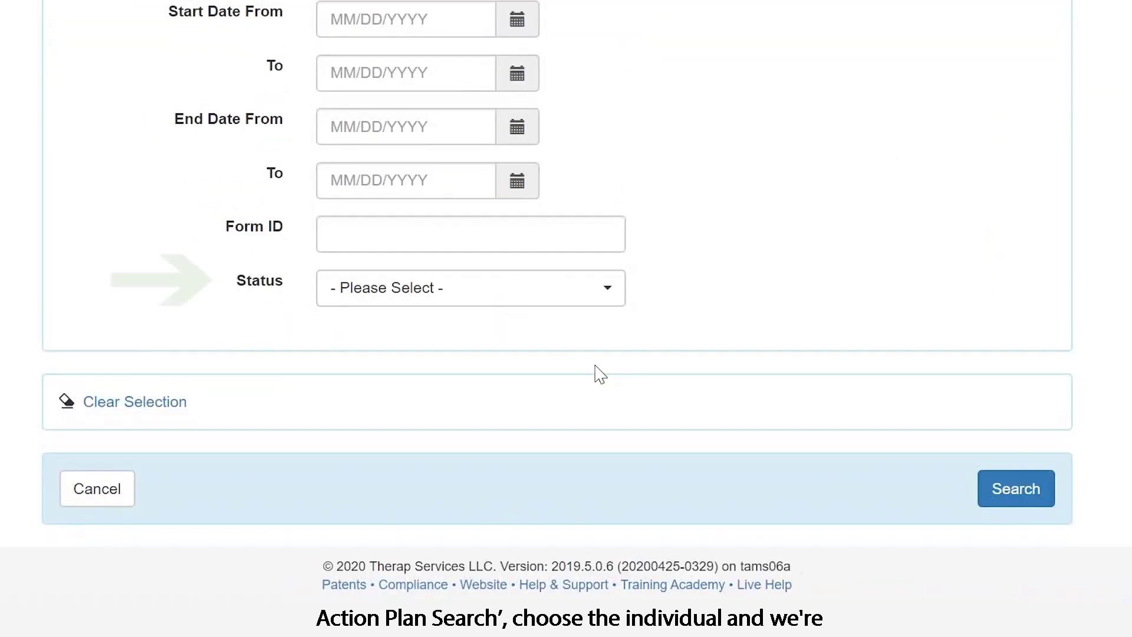
{"action": "left_click", "coordinate": [541, 299]}
{"action": "left_click", "coordinate": [423, 413]}
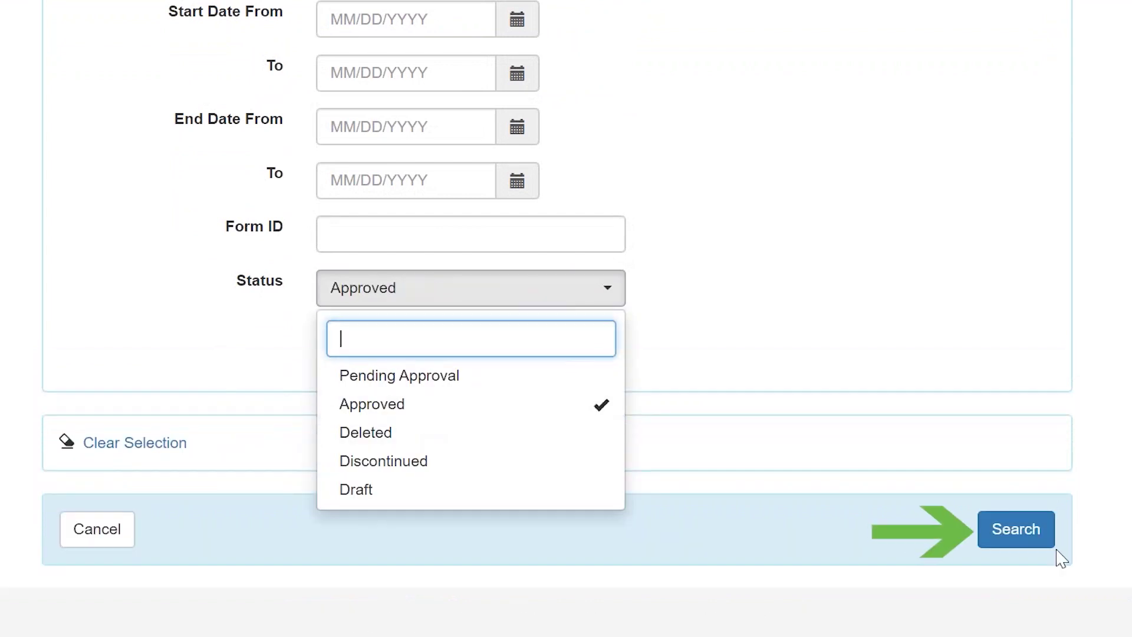
{"action": "left_click", "coordinate": [1014, 531]}
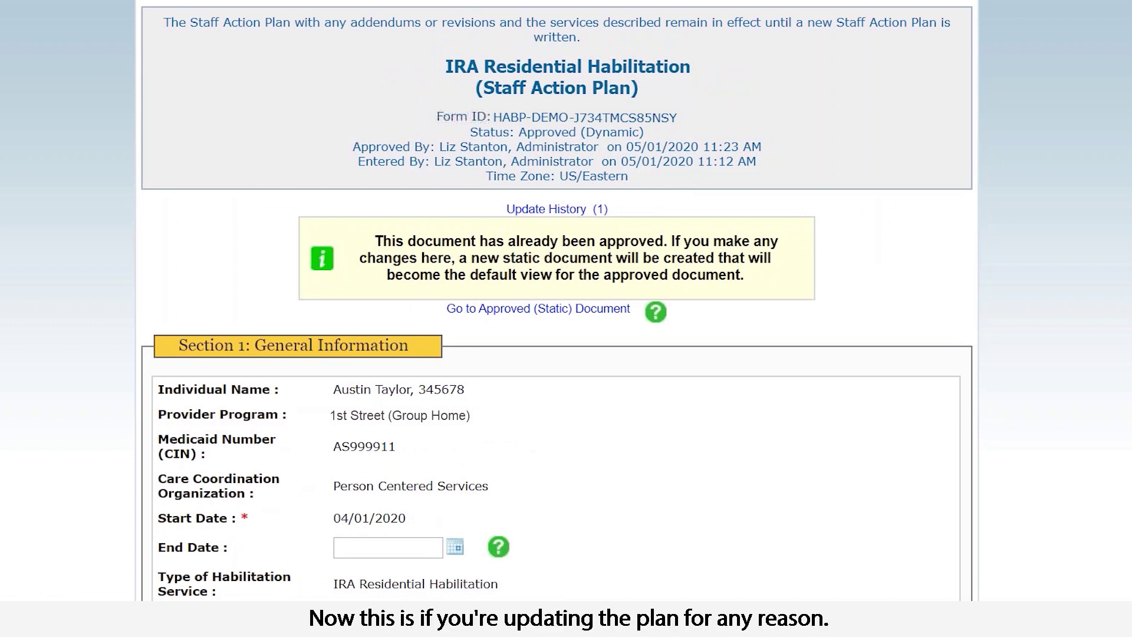
Step: In the approved plan's Update Summary, record a Six Month Review dated 04/28/2020, noting a Life Plan review with no changes at this time
{"action": "scroll", "coordinate": [556, 295], "scroll_direction": "down", "scroll_amount": 20}
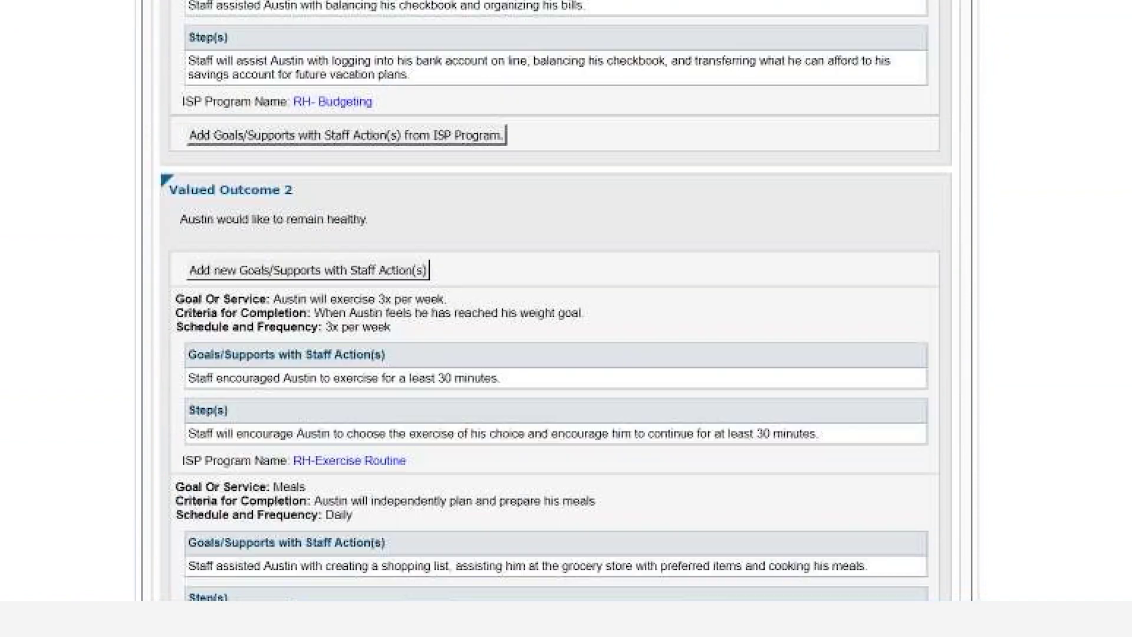
{"action": "scroll", "coordinate": [556, 295], "scroll_direction": "down", "scroll_amount": 10}
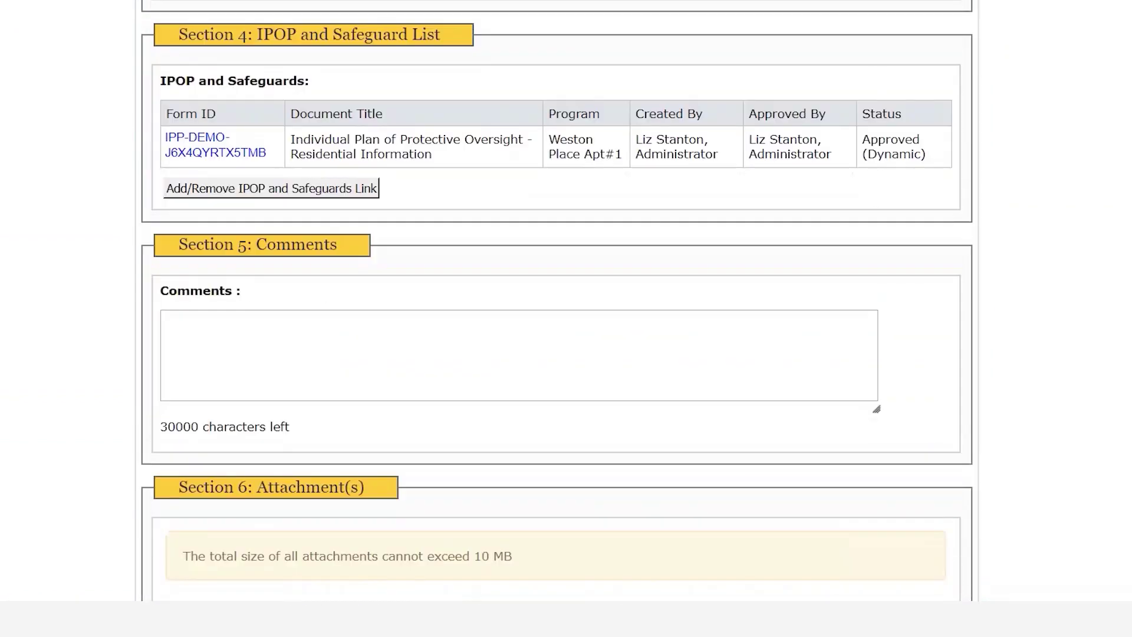
{"action": "scroll", "coordinate": [556, 295], "scroll_direction": "down", "scroll_amount": 10}
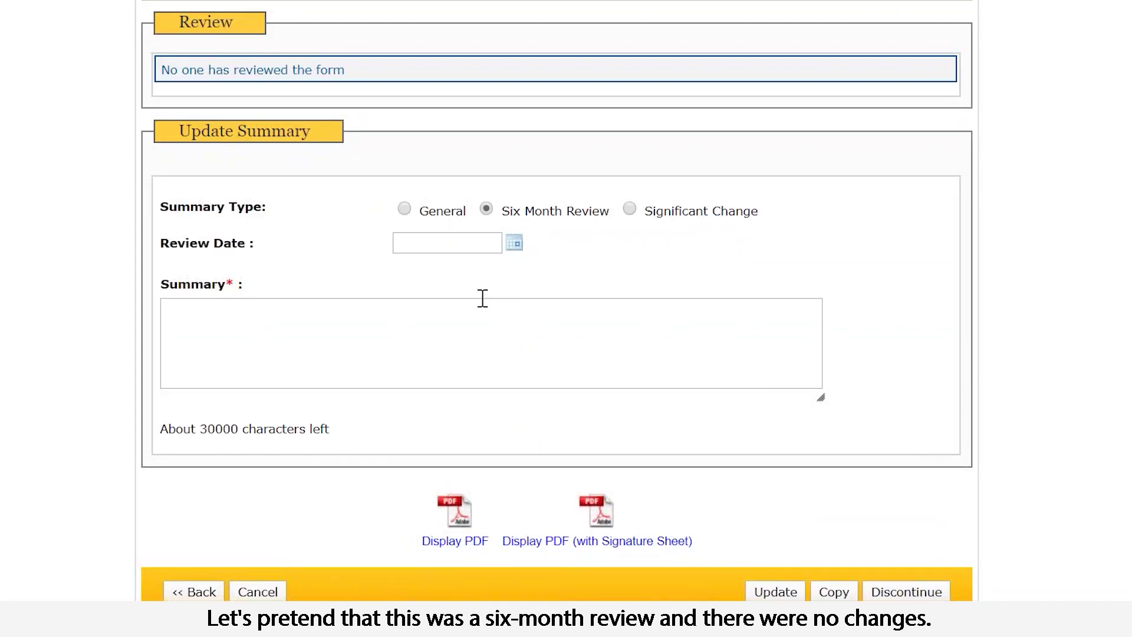
{"action": "left_click", "coordinate": [514, 243]}
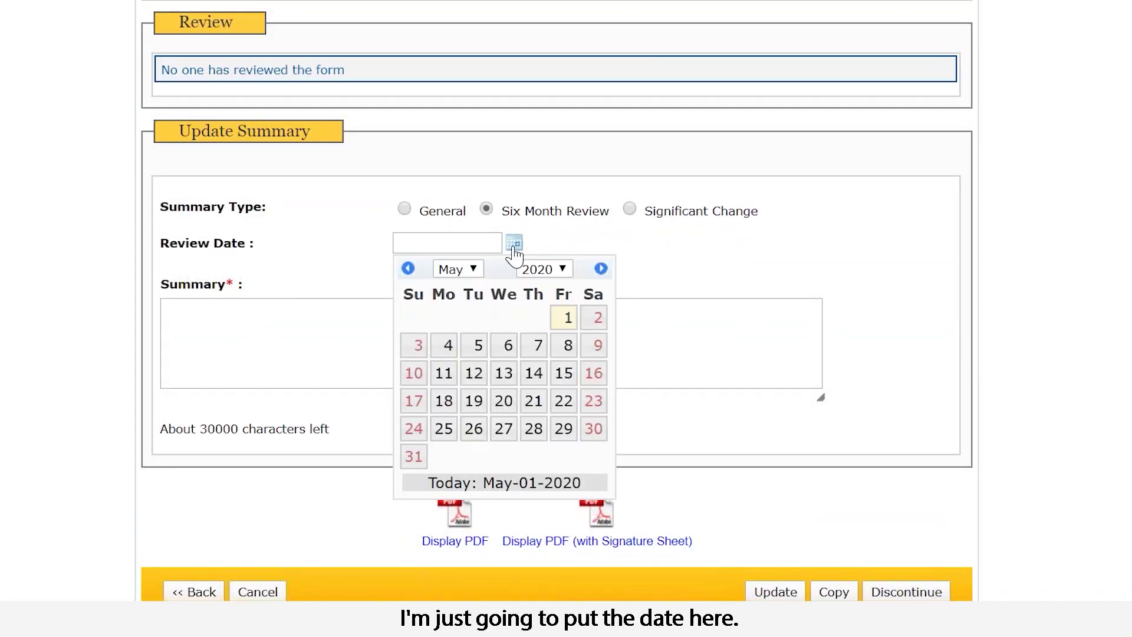
{"action": "left_click", "coordinate": [407, 269]}
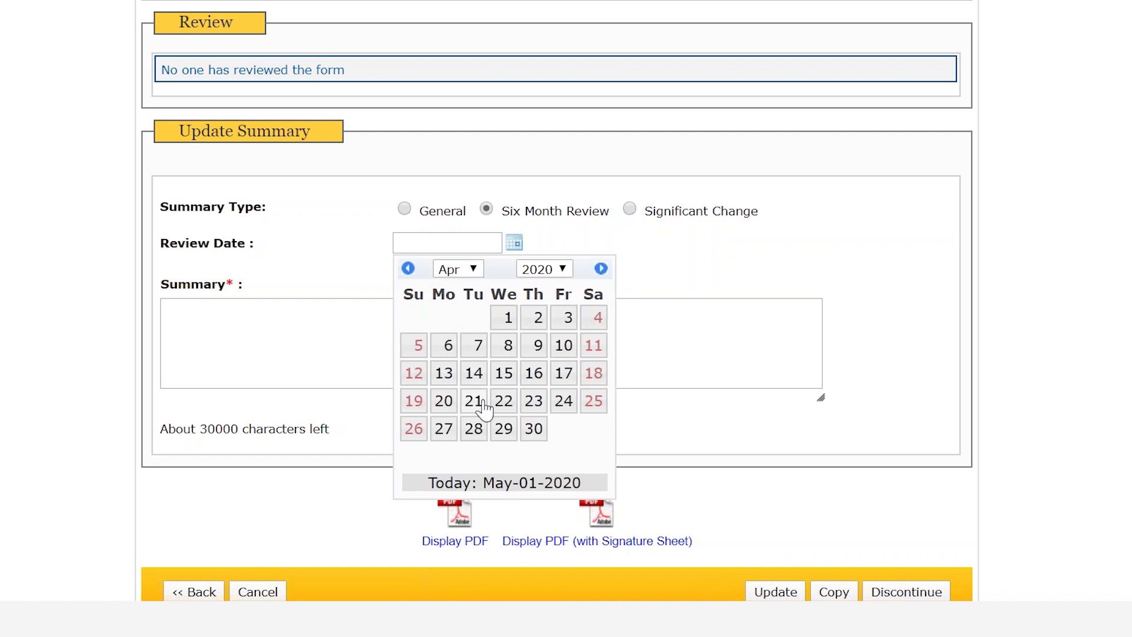
{"action": "left_click", "coordinate": [470, 439]}
{"action": "left_click", "coordinate": [354, 346]}
{"action": "type", "text": "Austin had a Life Plan review and there were no changes at this time."}
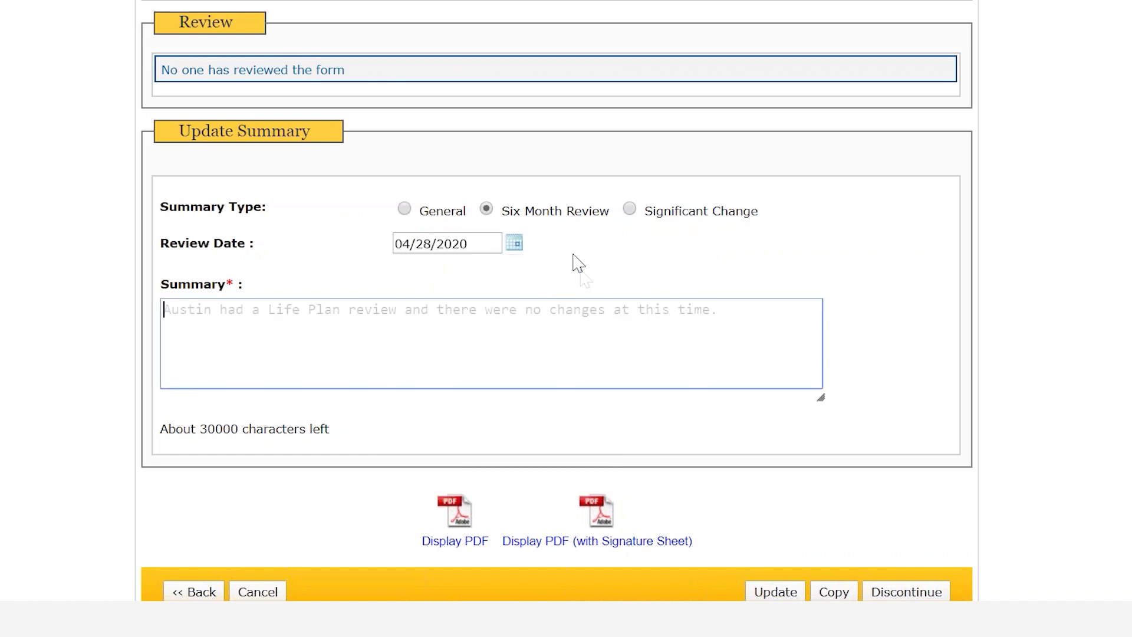
Step: Update the approved Staff Action Plan with the review summary and reopen the updated plan from the search results
{"action": "scroll", "coordinate": [556, 318], "scroll_direction": "up", "scroll_amount": 2}
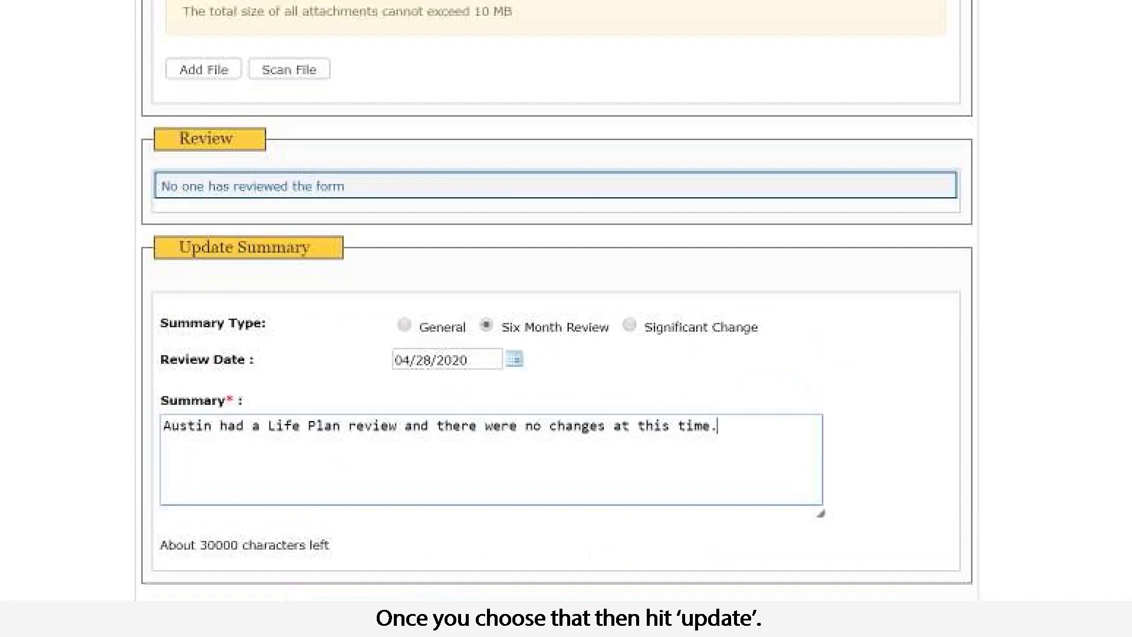
{"action": "scroll", "coordinate": [557, 319], "scroll_direction": "down", "scroll_amount": 5}
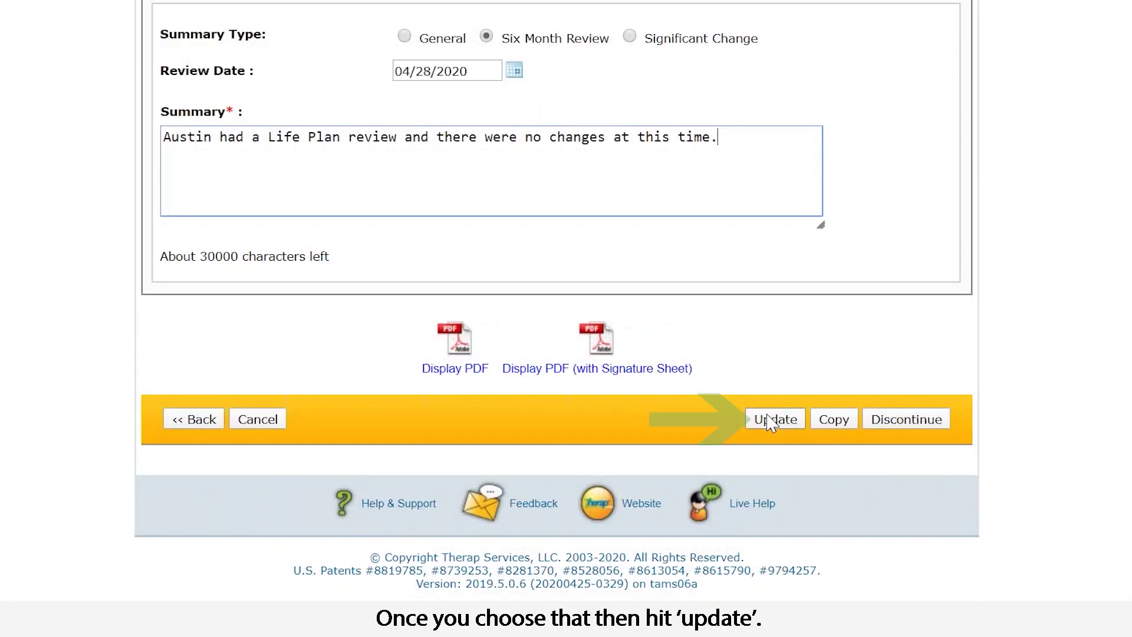
{"action": "left_click", "coordinate": [766, 421]}
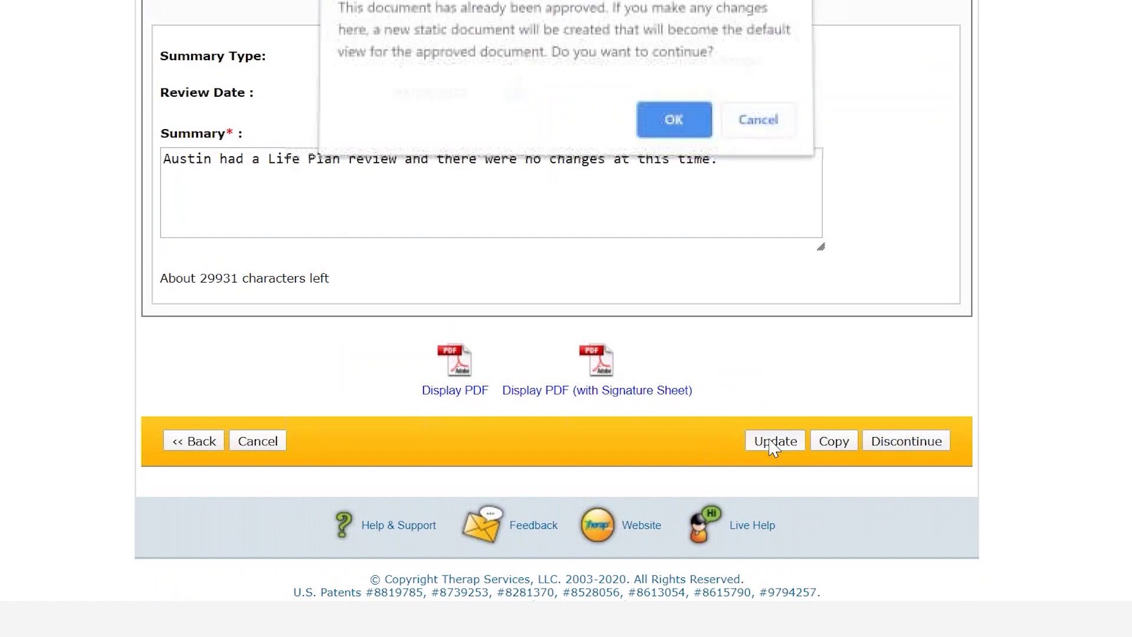
{"action": "left_click", "coordinate": [664, 135]}
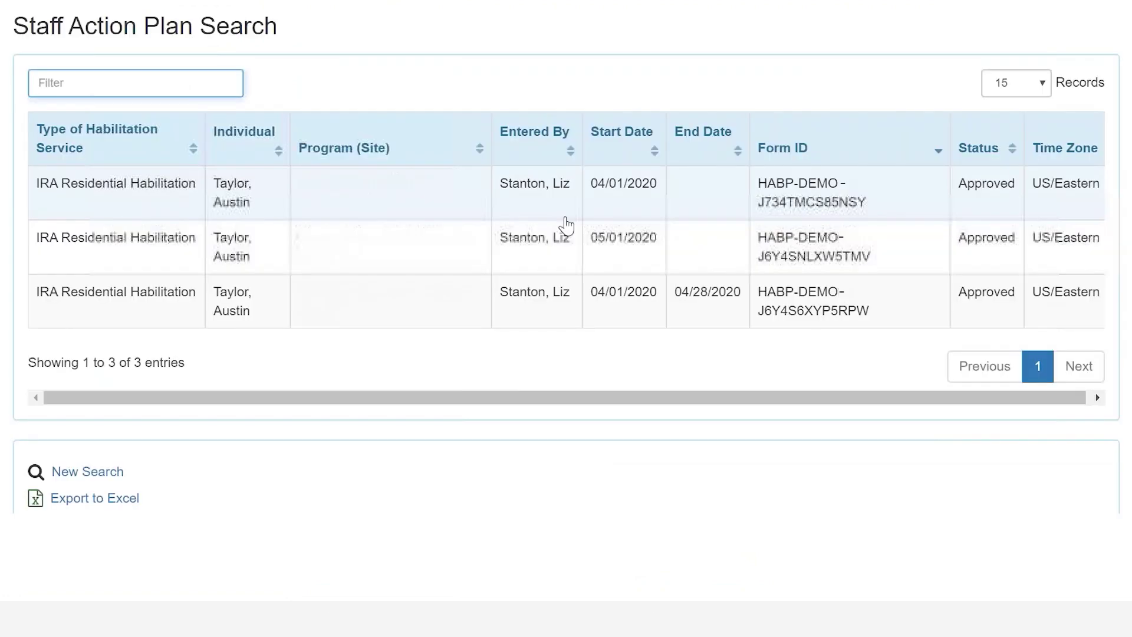
{"action": "left_click", "coordinate": [565, 218]}
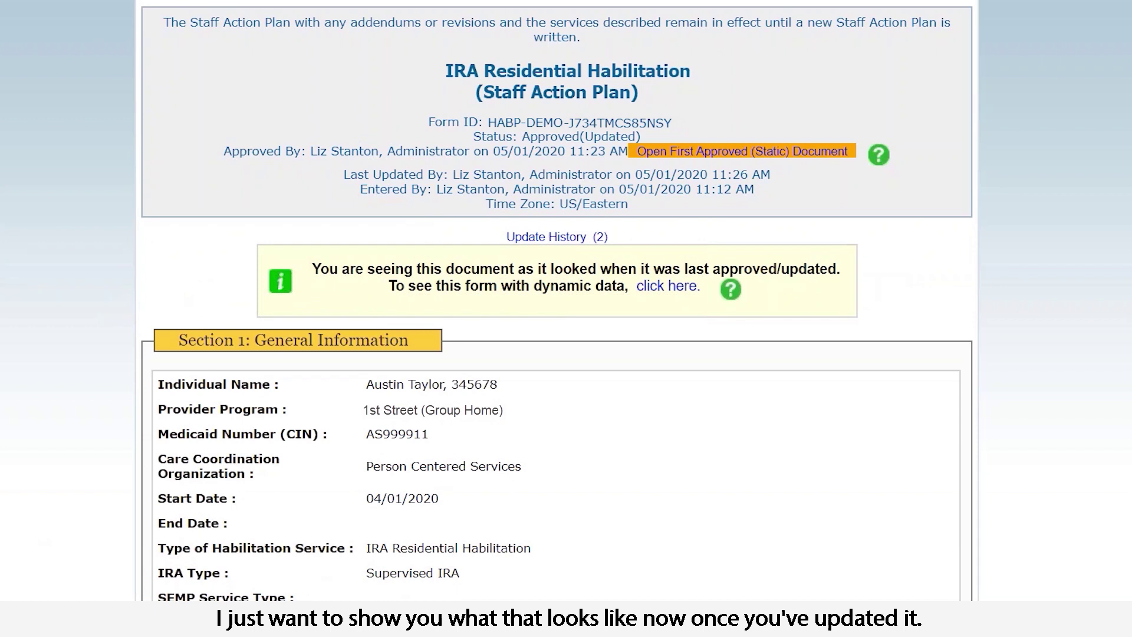
Step: Review the updated Staff Action Plan from its General Information down to the Update Summary
{"action": "scroll", "coordinate": [537, 193], "scroll_direction": "down", "scroll_amount": 5}
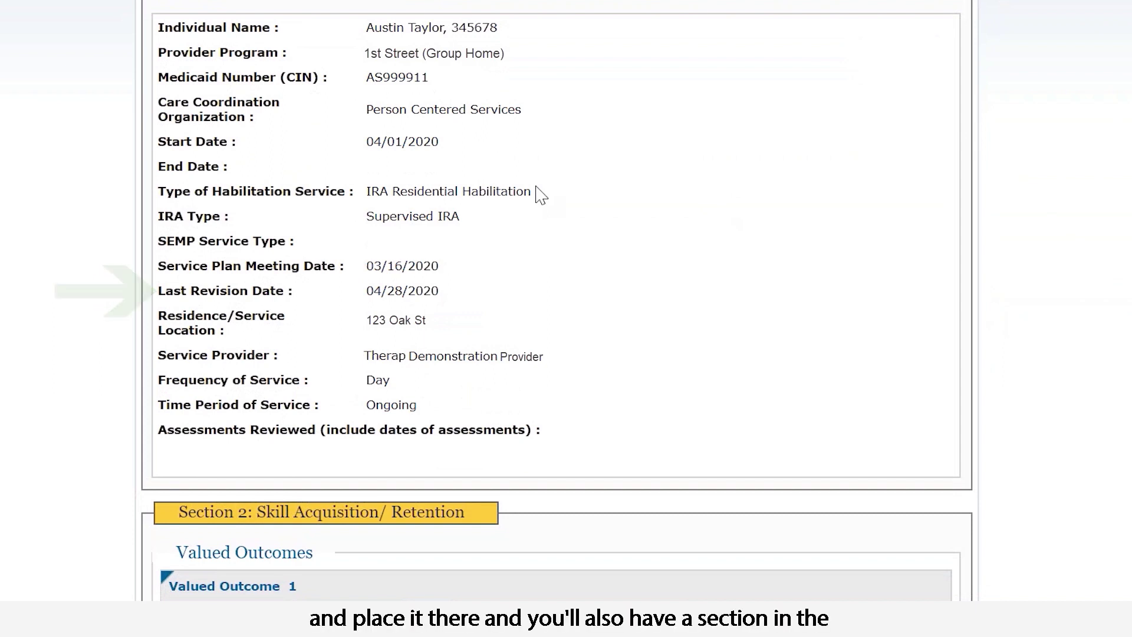
{"action": "scroll", "coordinate": [538, 192], "scroll_direction": "down", "scroll_amount": 15}
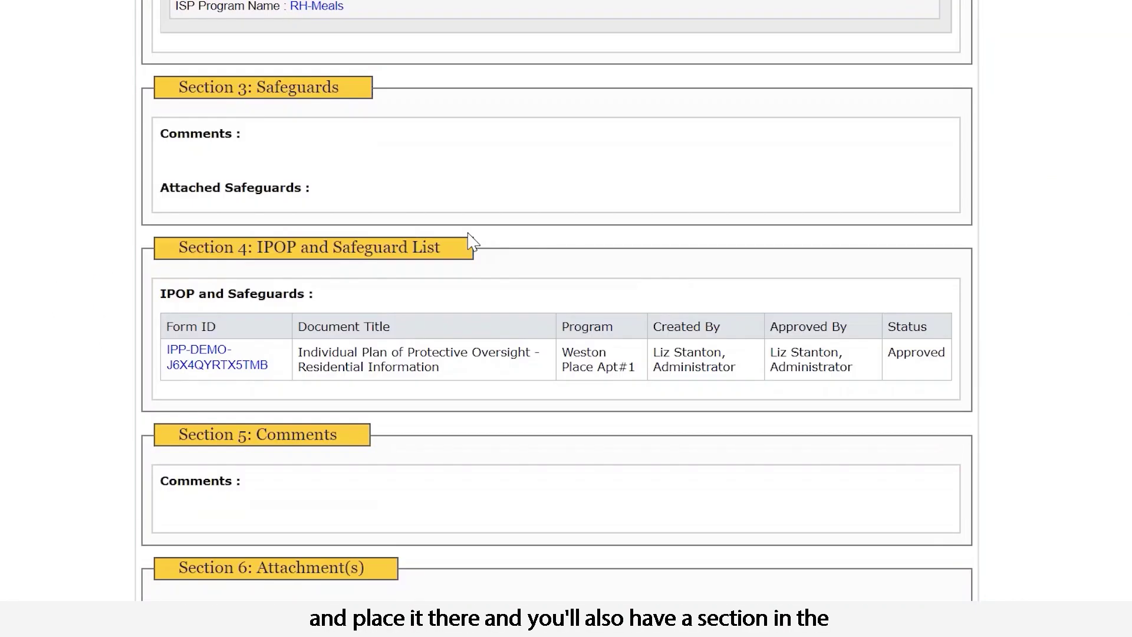
{"action": "scroll", "coordinate": [472, 242], "scroll_direction": "down", "scroll_amount": 7}
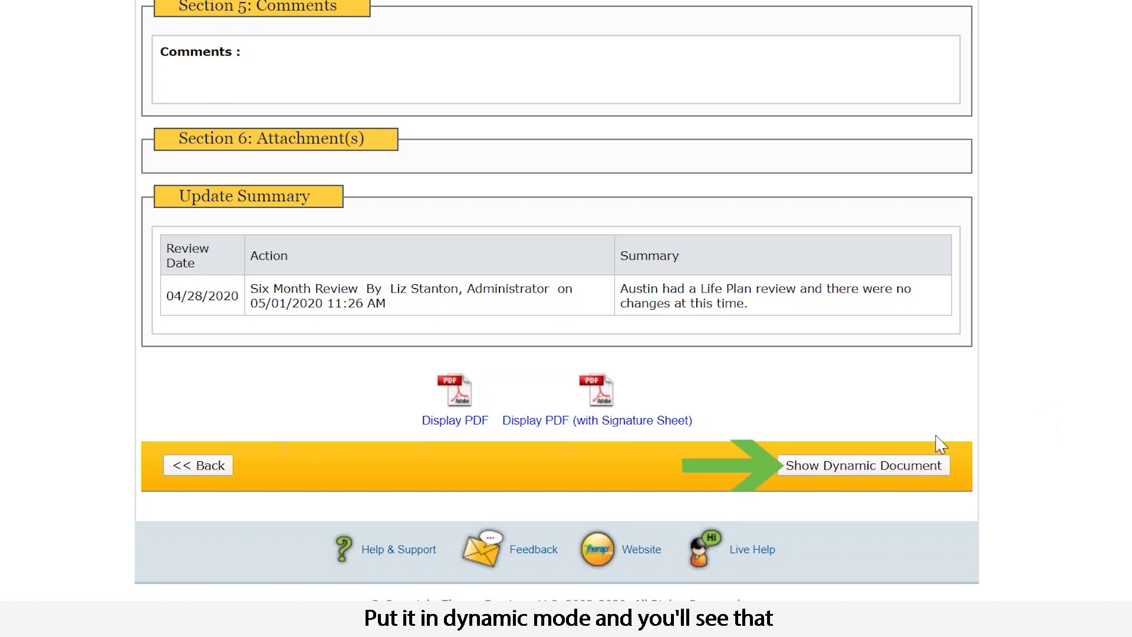
Step: Switch the updated plan to its dynamic version and copy the form, accepting the copy confirmation
{"action": "left_click", "coordinate": [924, 474]}
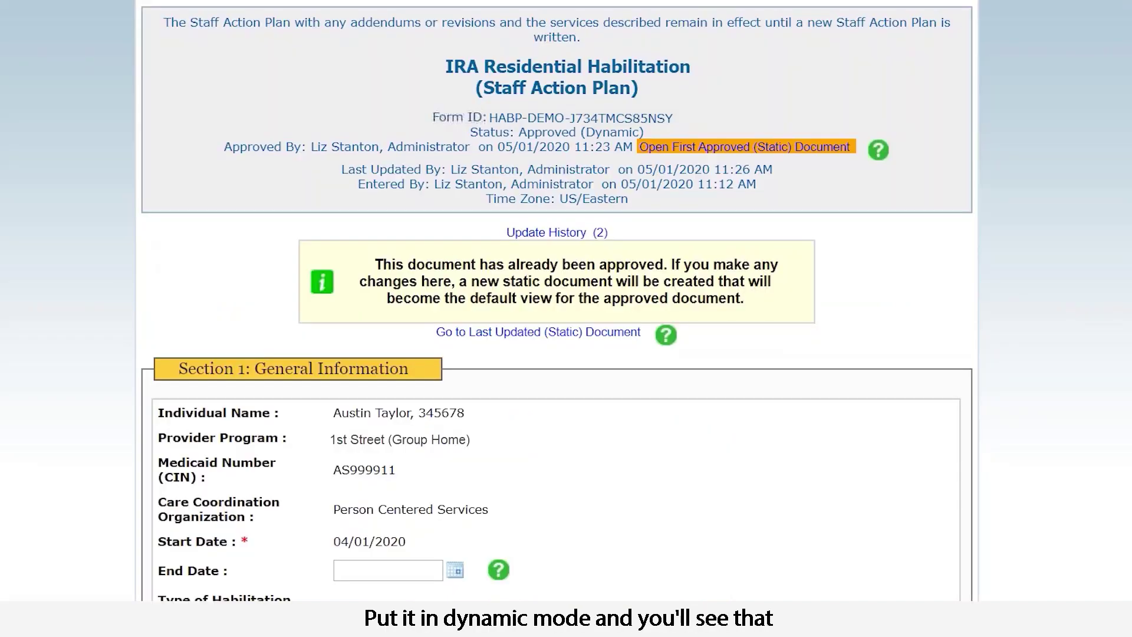
{"action": "scroll", "coordinate": [557, 300], "scroll_direction": "down", "scroll_amount": 20}
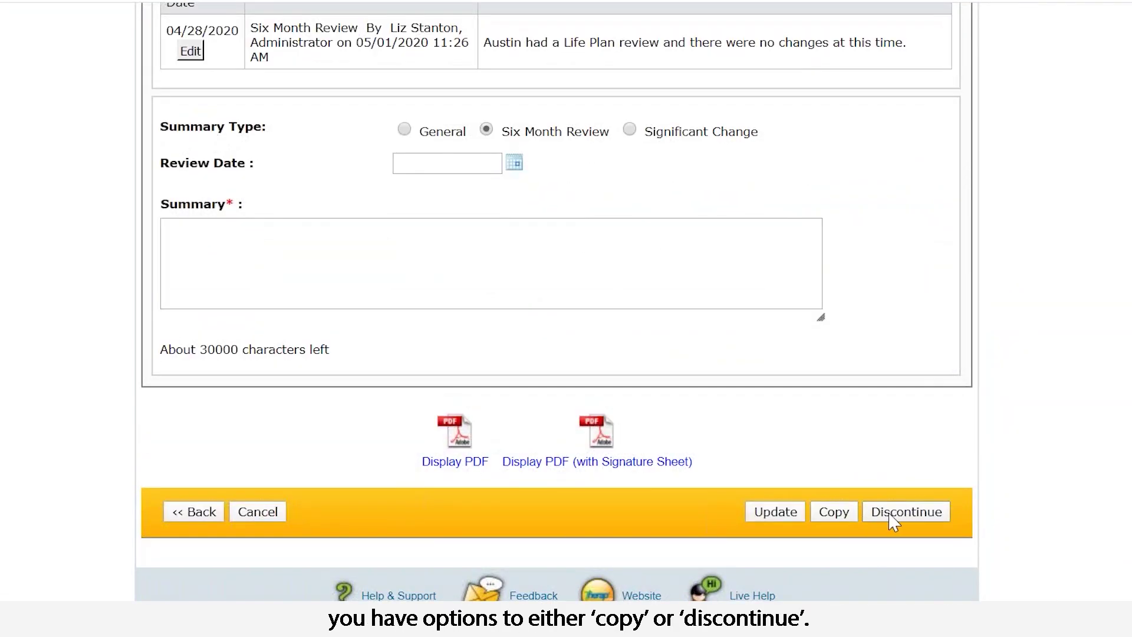
{"action": "left_click", "coordinate": [841, 516]}
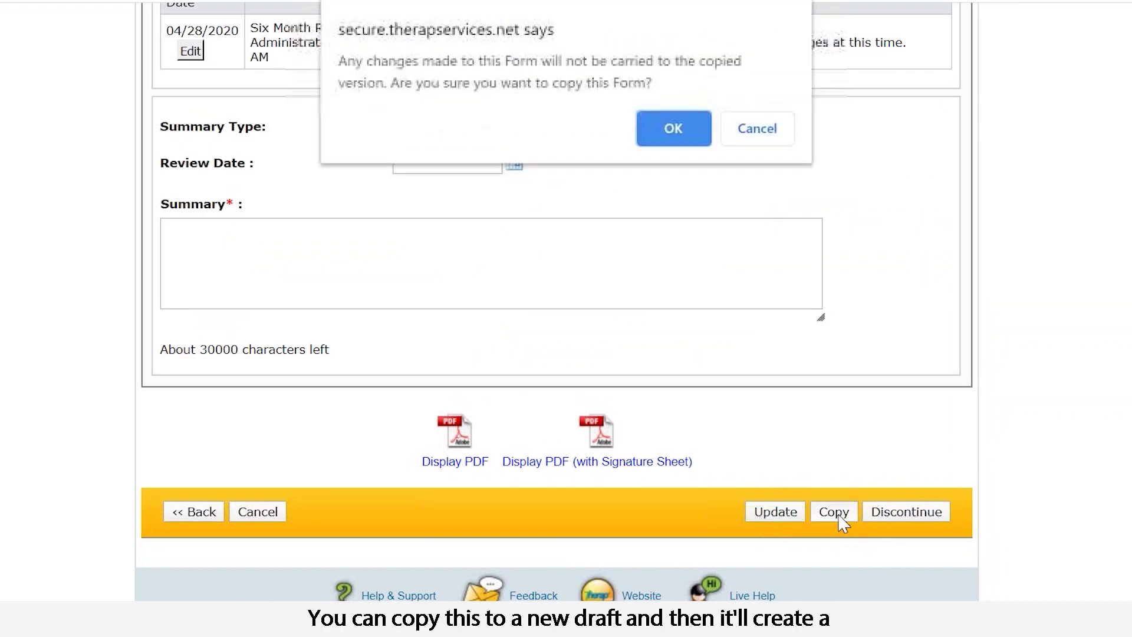
{"action": "left_click", "coordinate": [648, 140]}
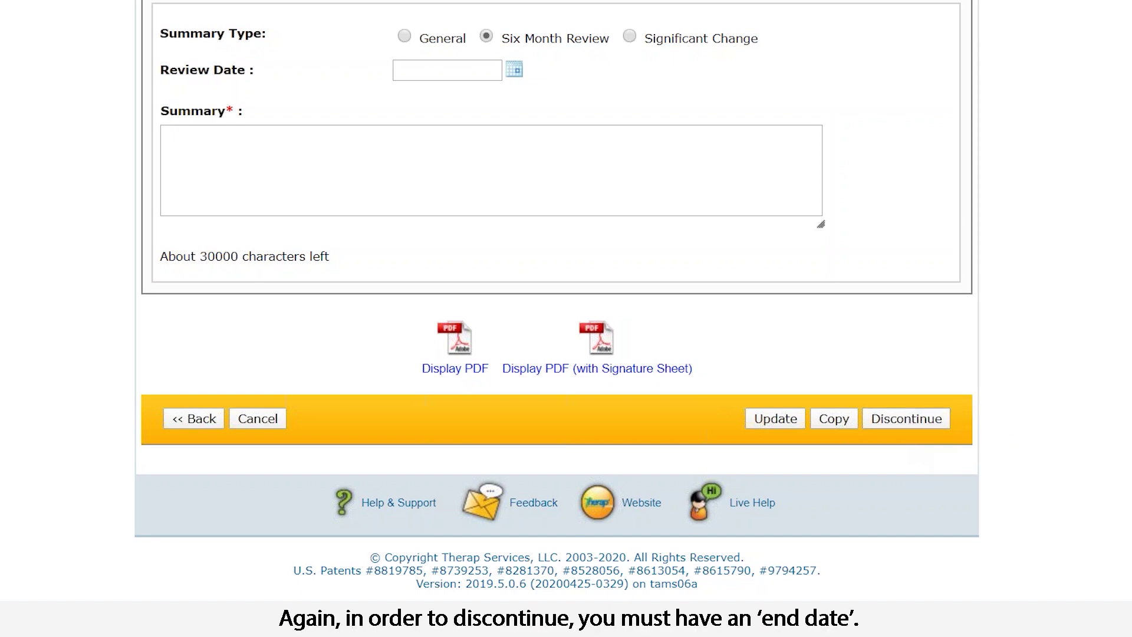
{"action": "scroll", "coordinate": [556, 301], "scroll_direction": "up", "scroll_amount": 15}
{"action": "scroll", "coordinate": [557, 330], "scroll_direction": "up", "scroll_amount": 20}
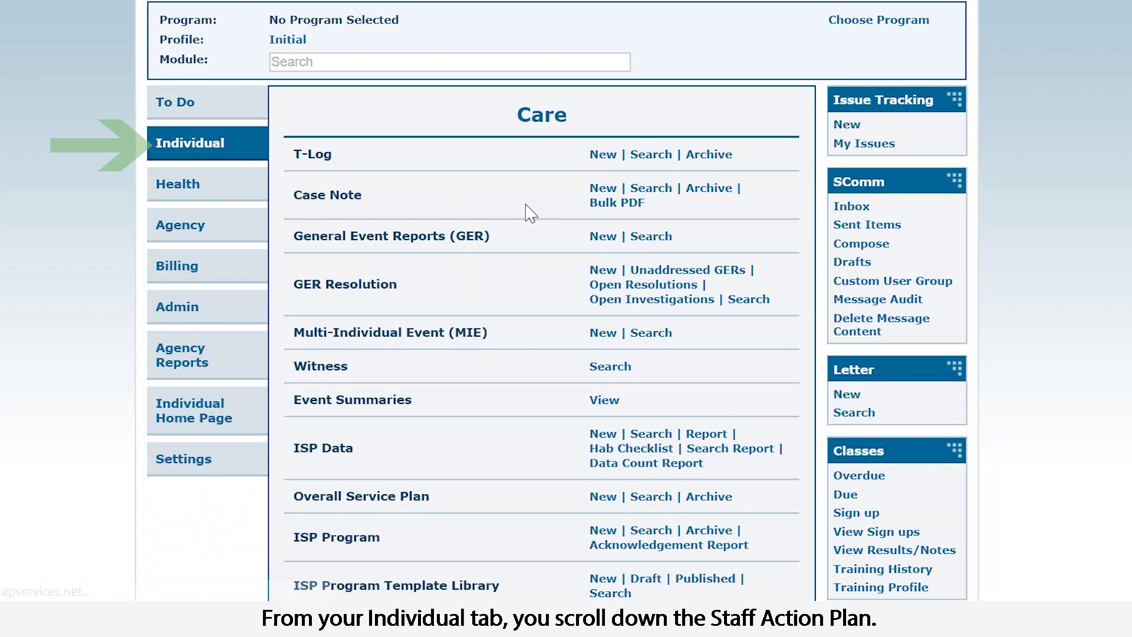
Step: Open the Staff Action Plan Hab Checklist for the individual in the Groton IRA (Groton) program
{"action": "scroll", "coordinate": [530, 214], "scroll_direction": "down", "scroll_amount": 20}
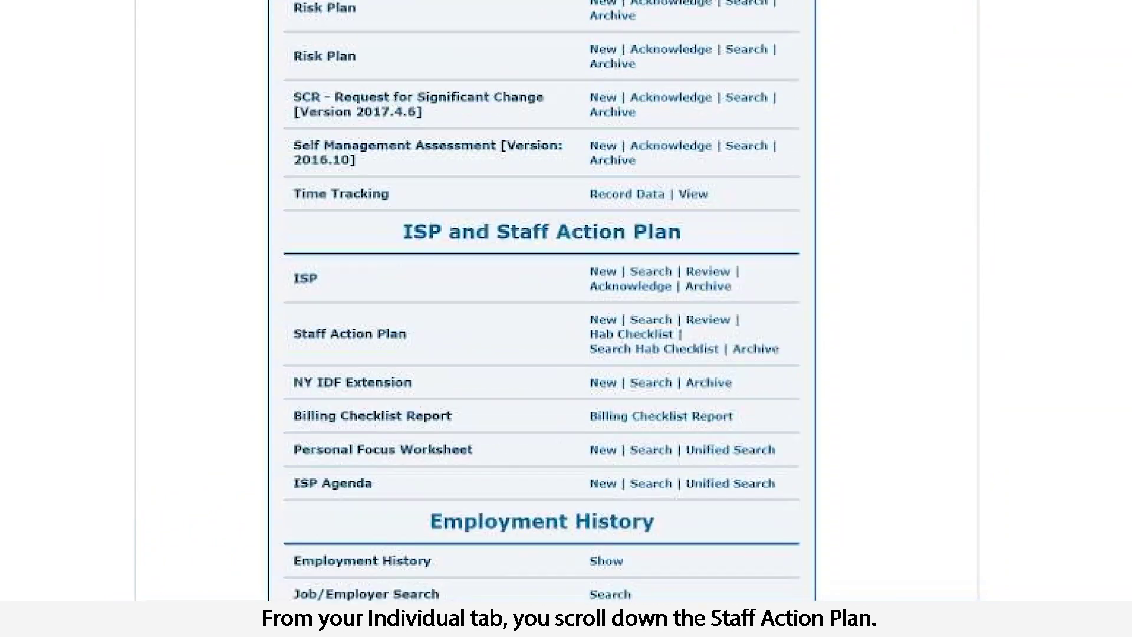
{"action": "scroll", "coordinate": [530, 295], "scroll_direction": "down", "scroll_amount": 3}
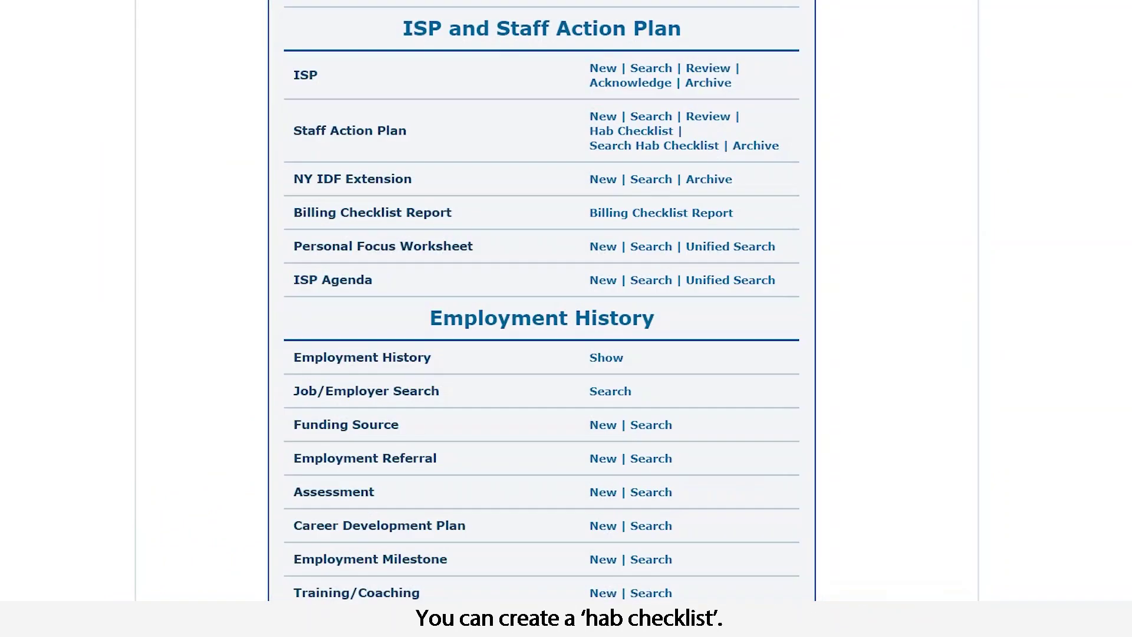
{"action": "left_click", "coordinate": [604, 137]}
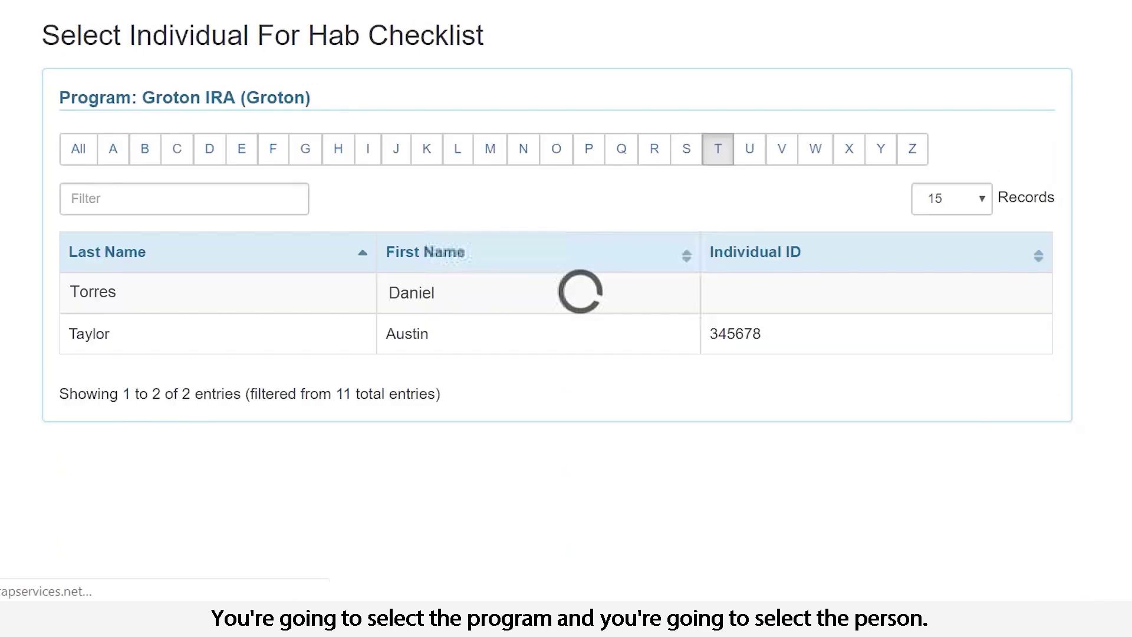
Step: Generate the Hab Checklist report with the hab type Supervised IRA Res Hab for April 2020, without attendance data
{"action": "left_click", "coordinate": [600, 106]}
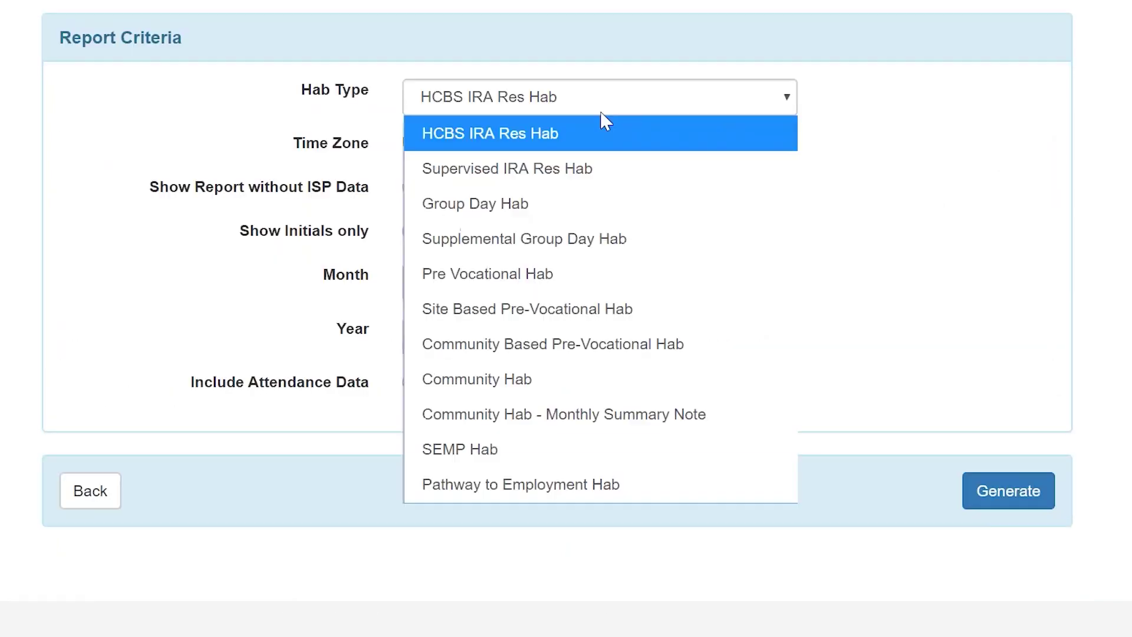
{"action": "left_click", "coordinate": [563, 172]}
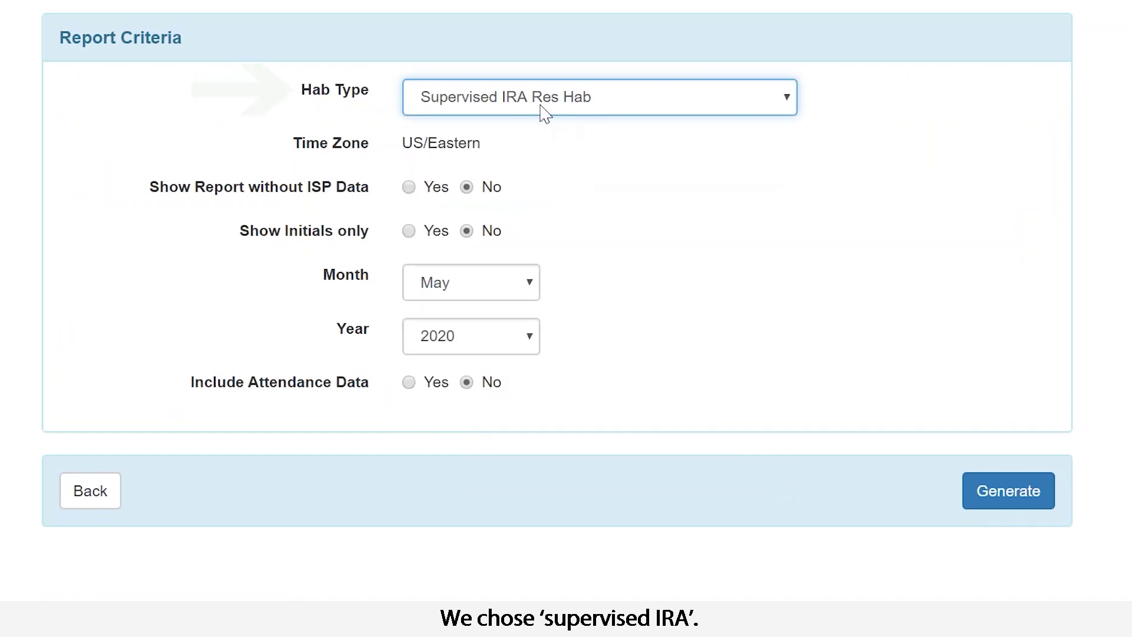
{"action": "left_click", "coordinate": [470, 282]}
{"action": "left_click", "coordinate": [448, 0]}
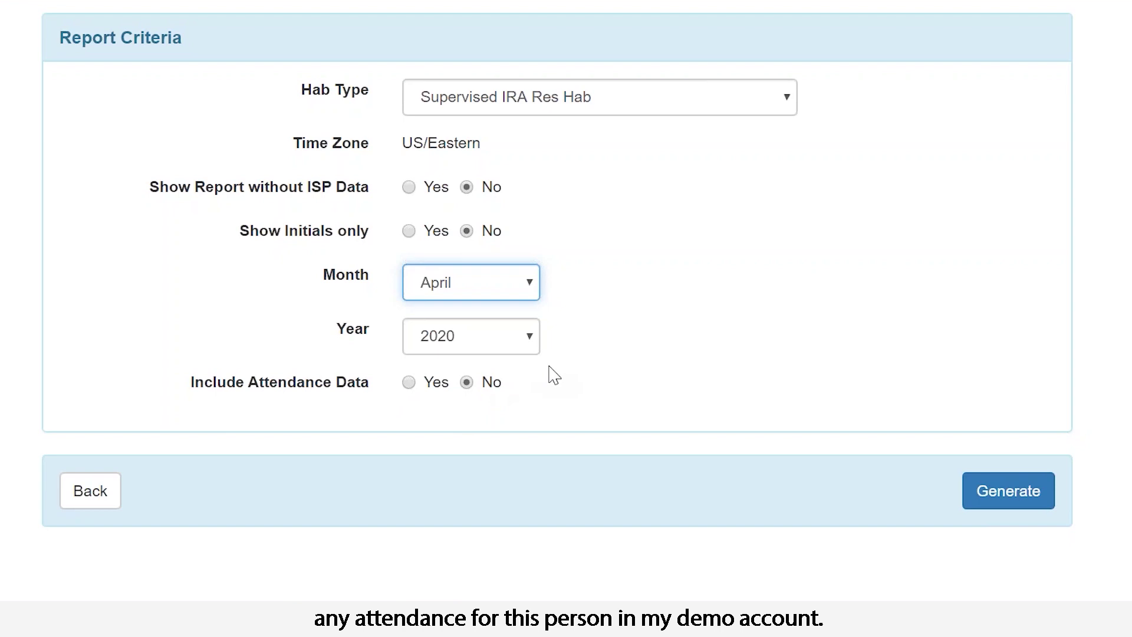
{"action": "left_click", "coordinate": [992, 510]}
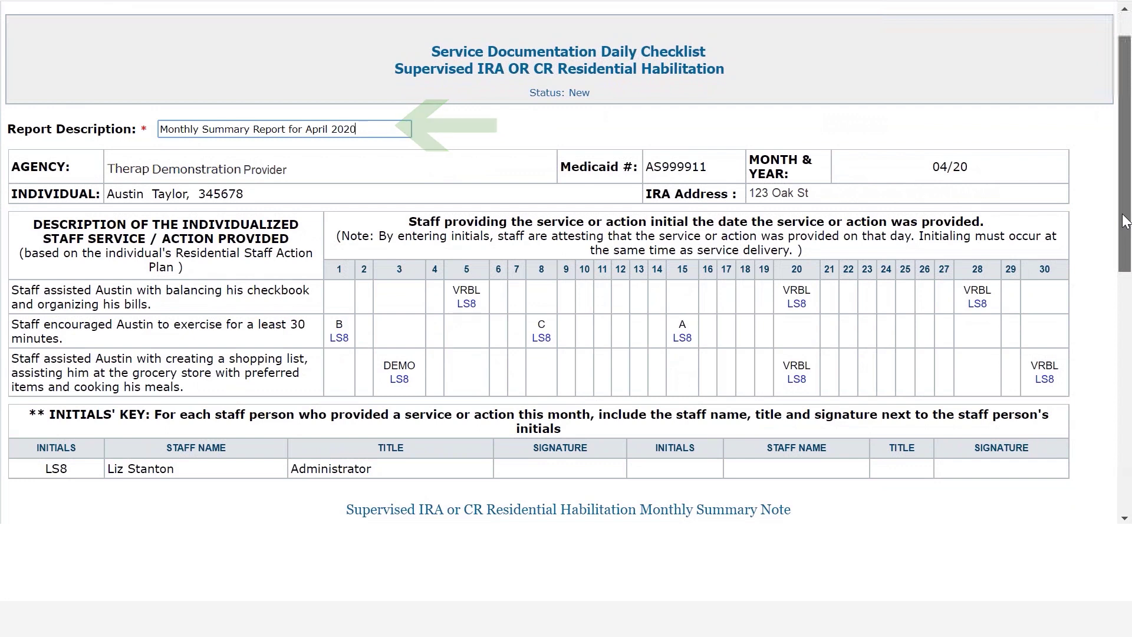
Step: Describe the report as "Monthly Summary Report for April 2020", enter Test as the monthly summary narrative, and save and reopen the report
{"action": "left_click_drag", "start_coordinate": [1124, 221], "coordinate": [1124, 377]}
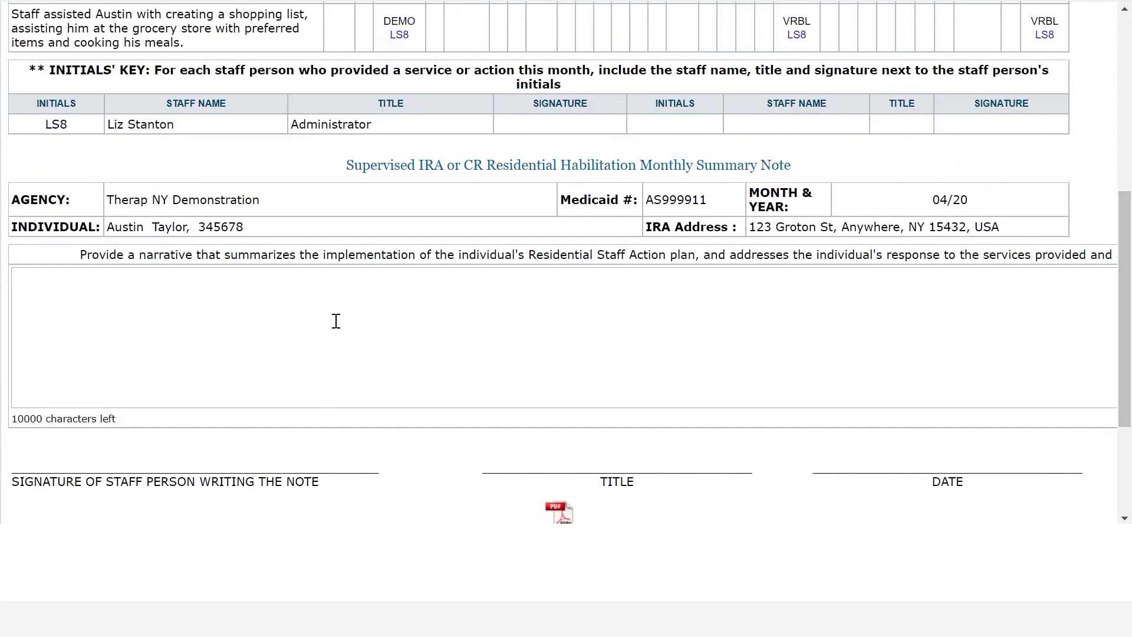
{"action": "left_click", "coordinate": [149, 341]}
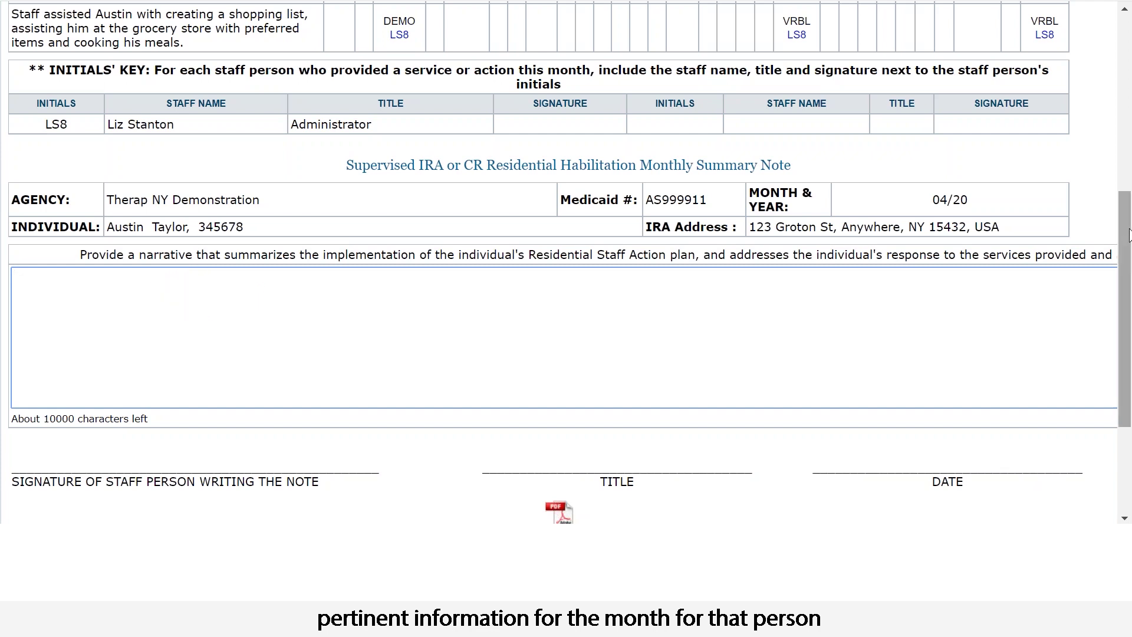
{"action": "left_click_drag", "start_coordinate": [1126, 236], "coordinate": [1129, 271]}
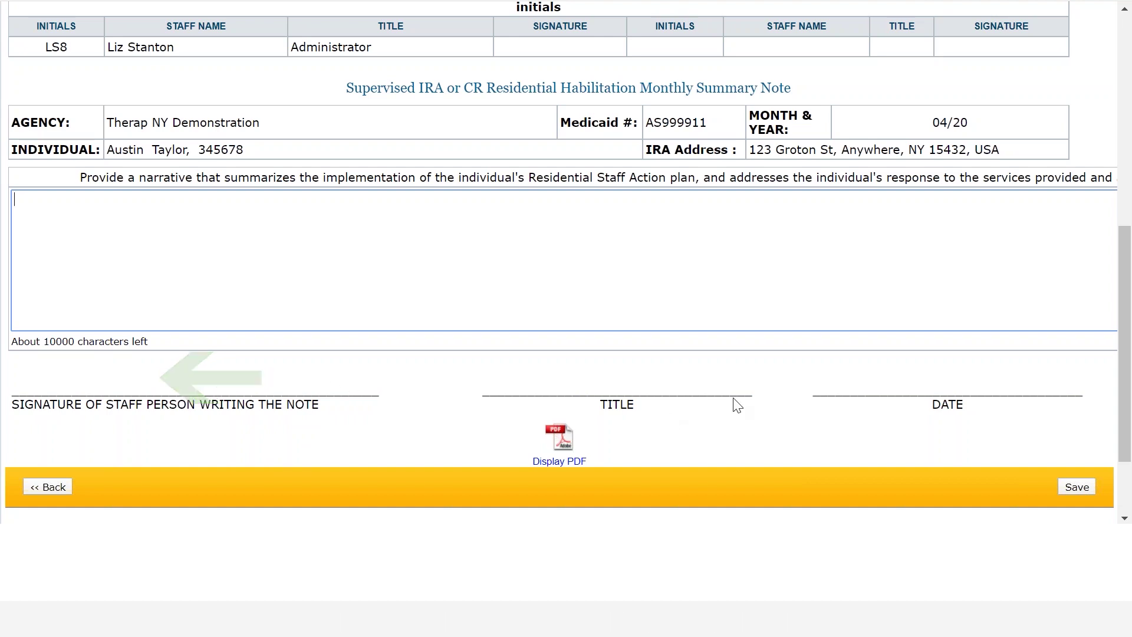
{"action": "left_click_drag", "start_coordinate": [1124, 384], "coordinate": [1124, 372]}
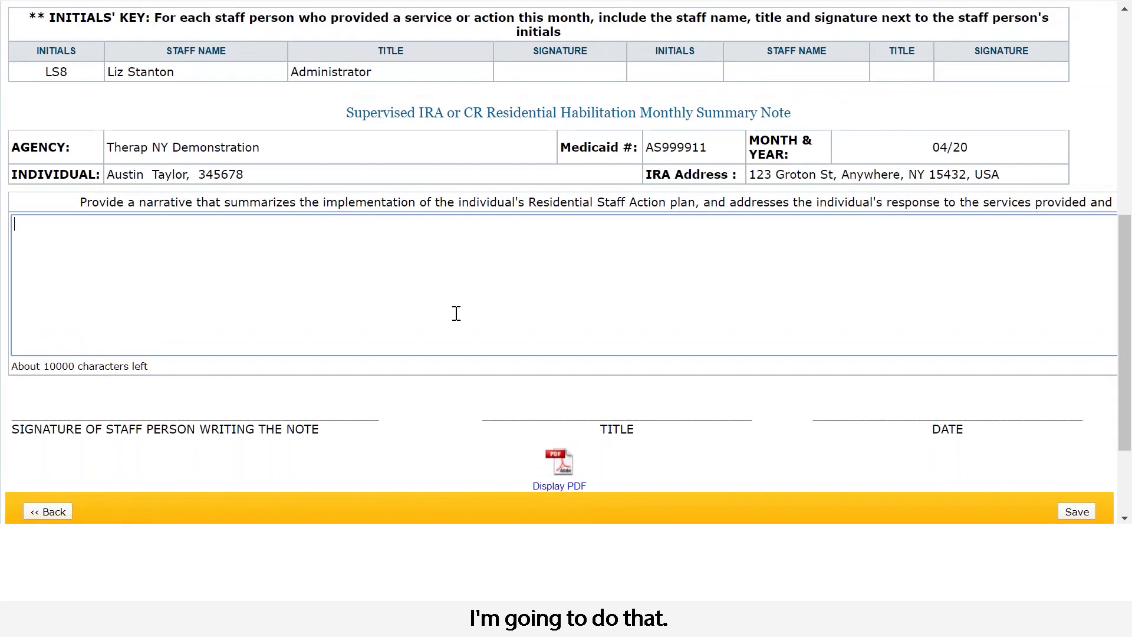
{"action": "type", "text": "Test"}
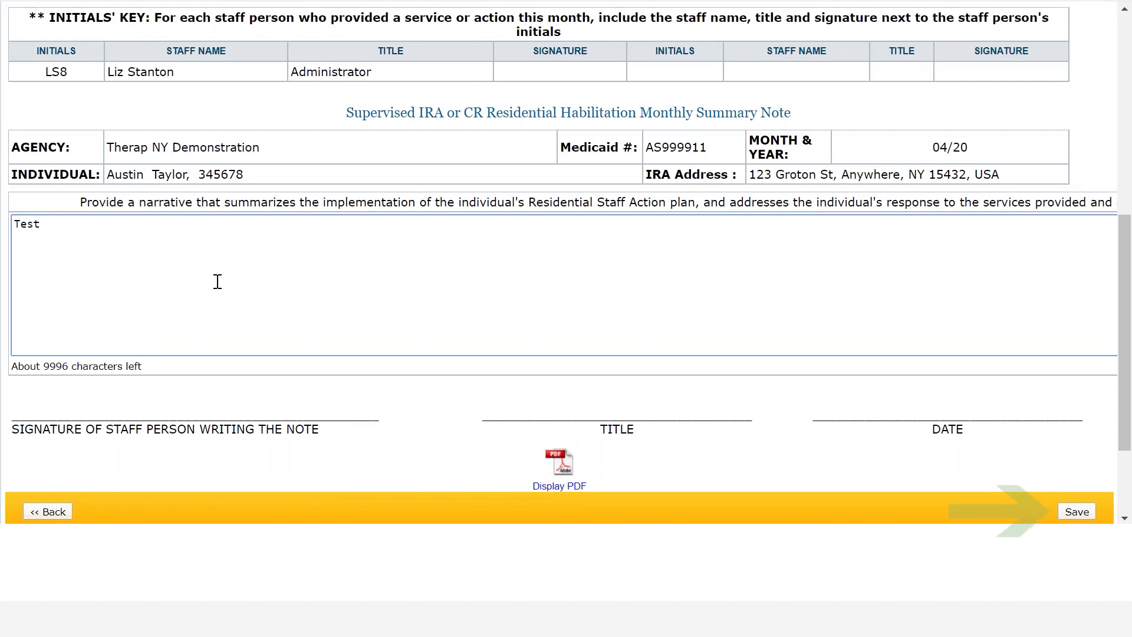
{"action": "left_click", "coordinate": [1085, 515]}
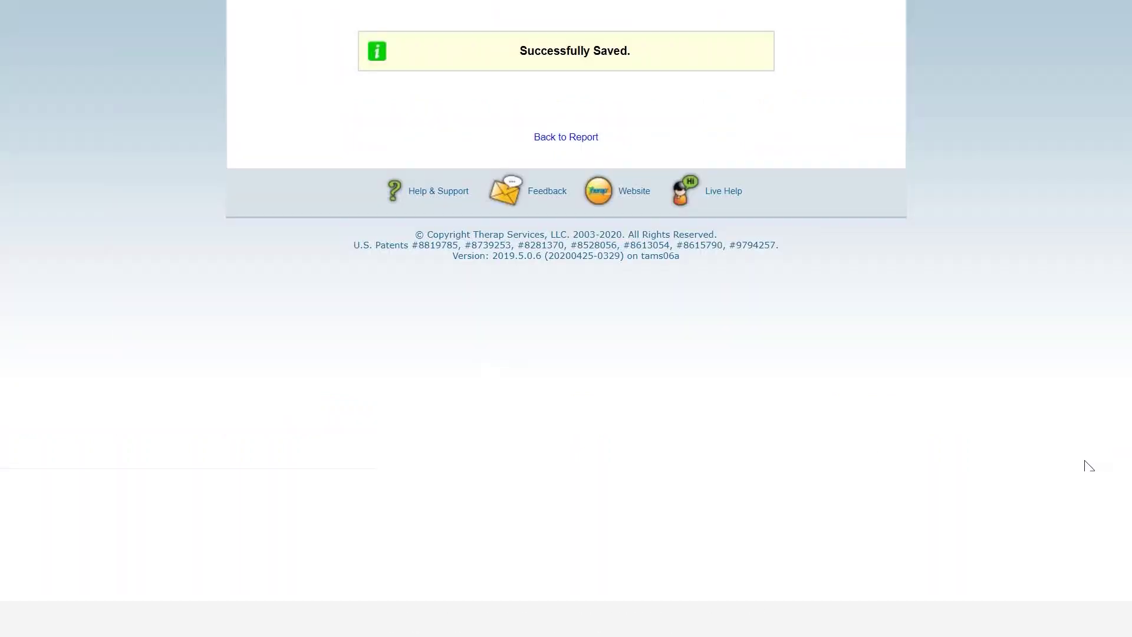
{"action": "left_click", "coordinate": [539, 141]}
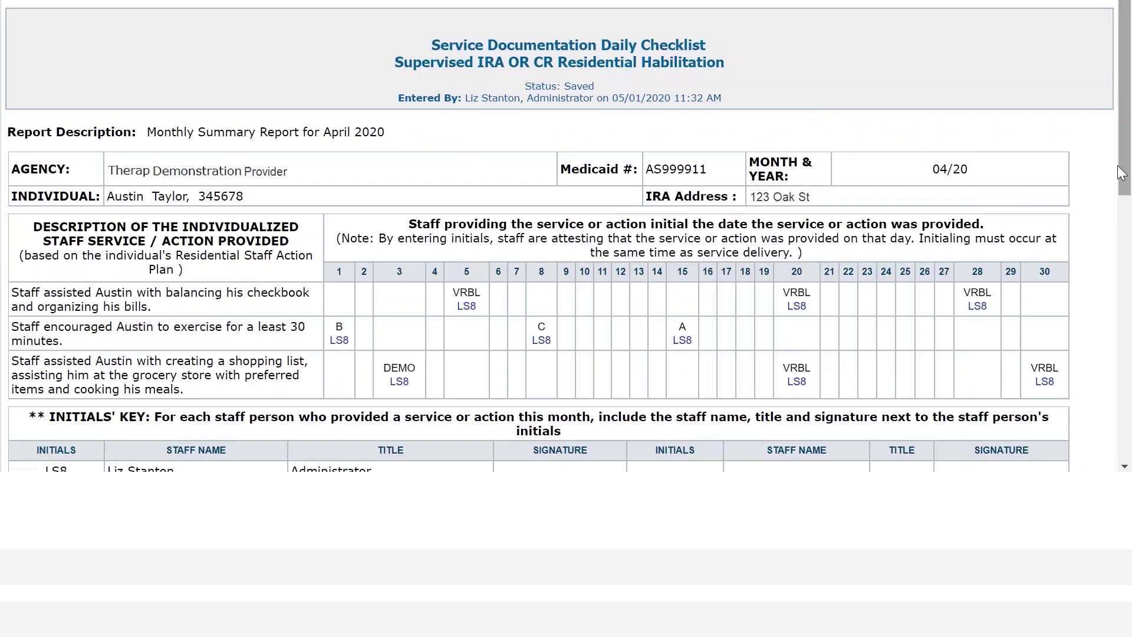
{"action": "scroll", "coordinate": [1120, 173], "scroll_direction": "down", "scroll_amount": 7}
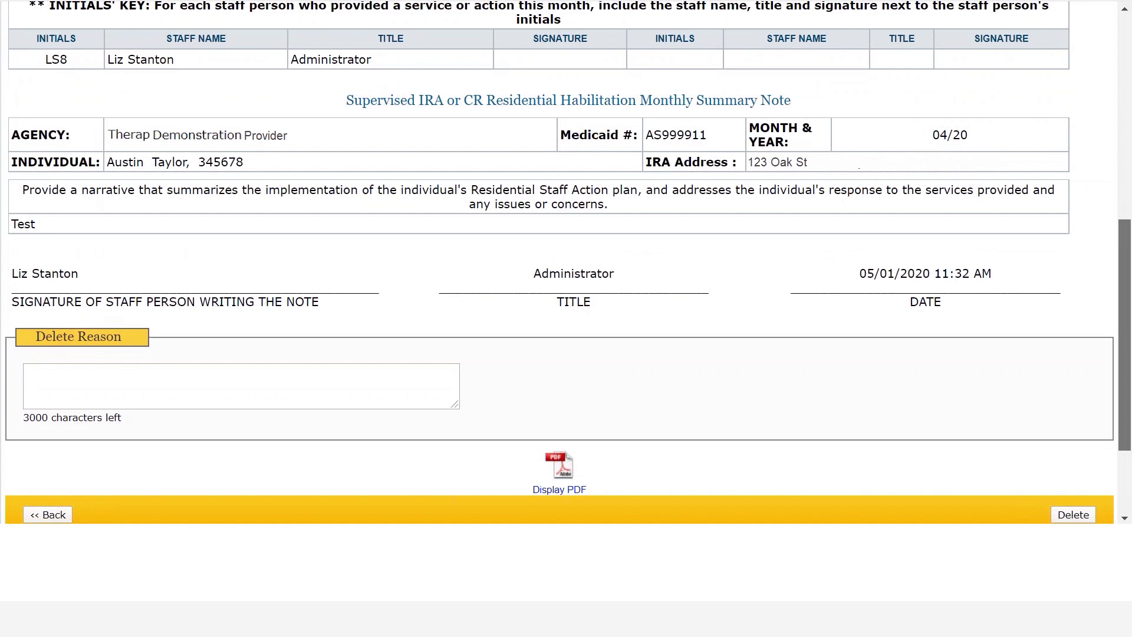